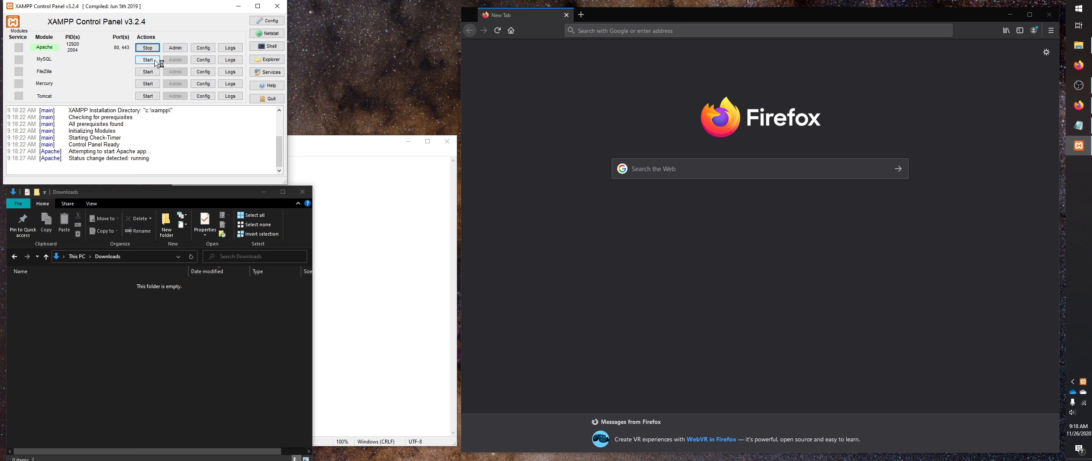
Start the MySQL module and open phpMyAdmin at its database creation page.
left_click(148, 60)
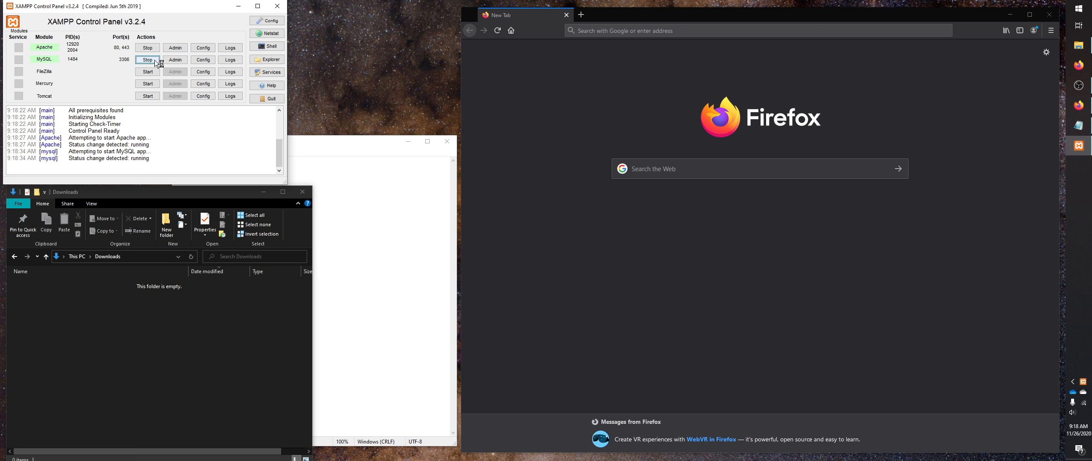
left_click(184, 63)
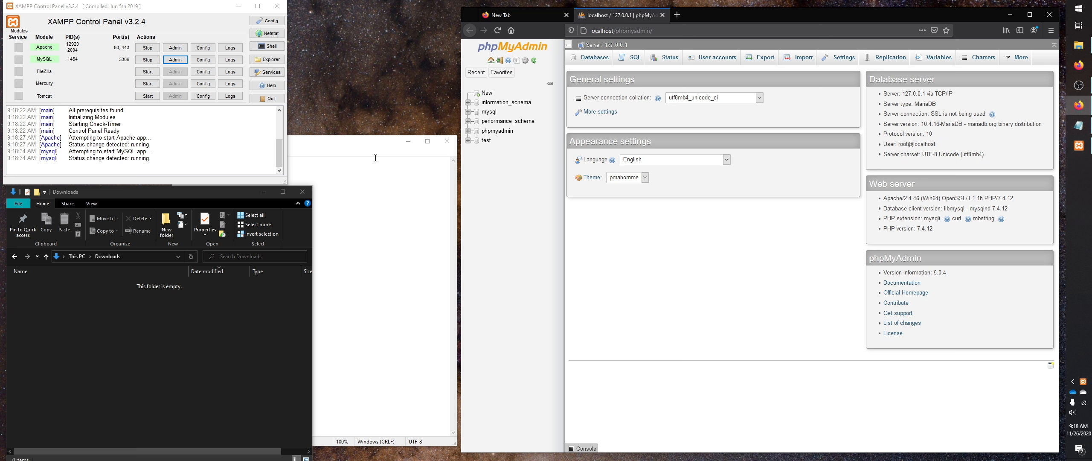
left_click(488, 95)
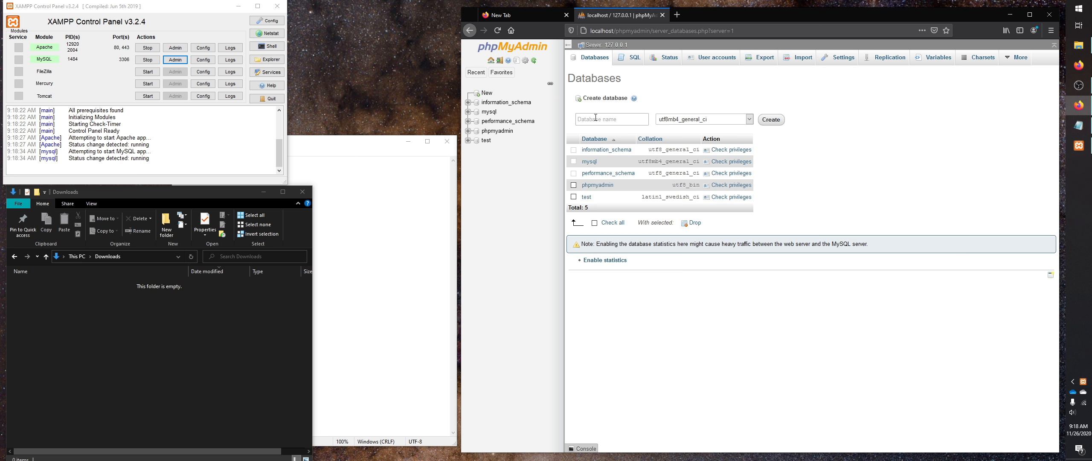
Create a database named newDBname and copy its name into the empty Notepad document.
left_click(596, 119)
type("newDBname")
left_click_drag(610, 120, 575, 121)
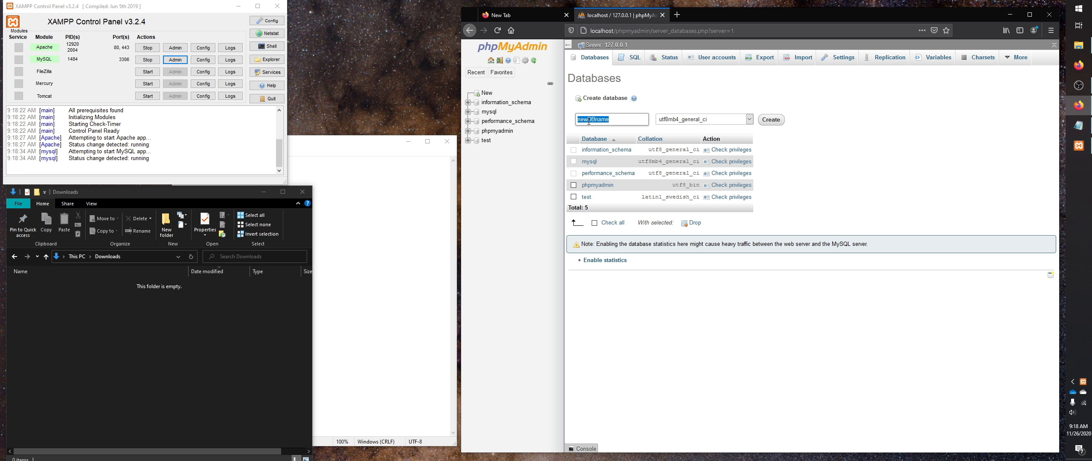
right_click(589, 121)
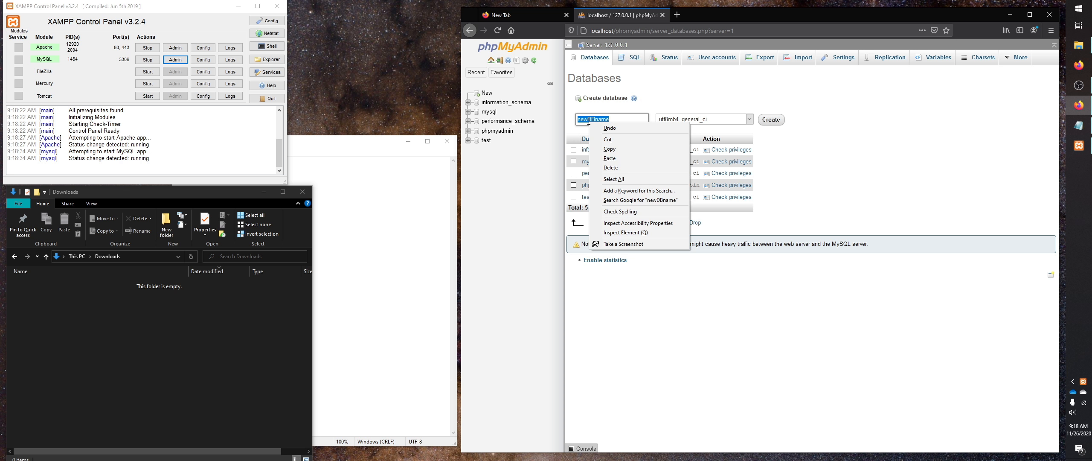
left_click(602, 151)
left_click(408, 186)
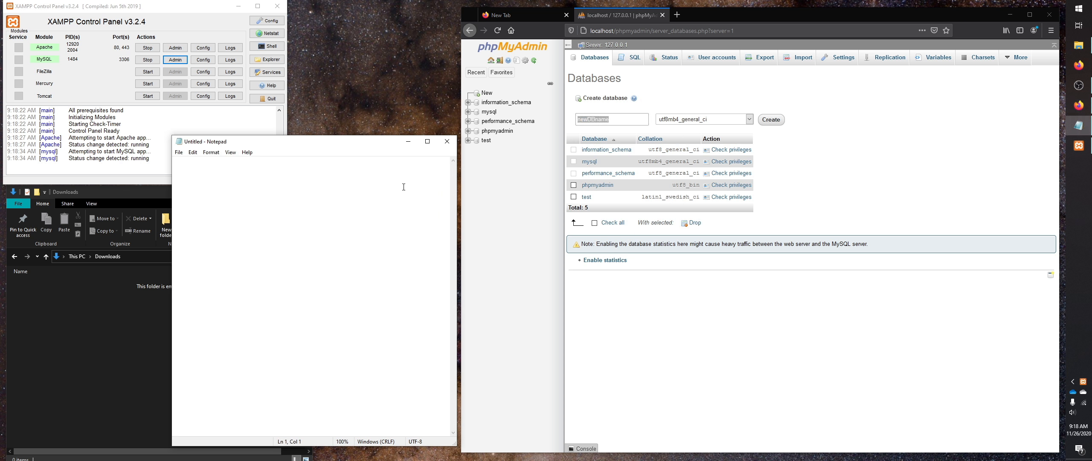
right_click(295, 176)
left_click(272, 211)
left_click(772, 126)
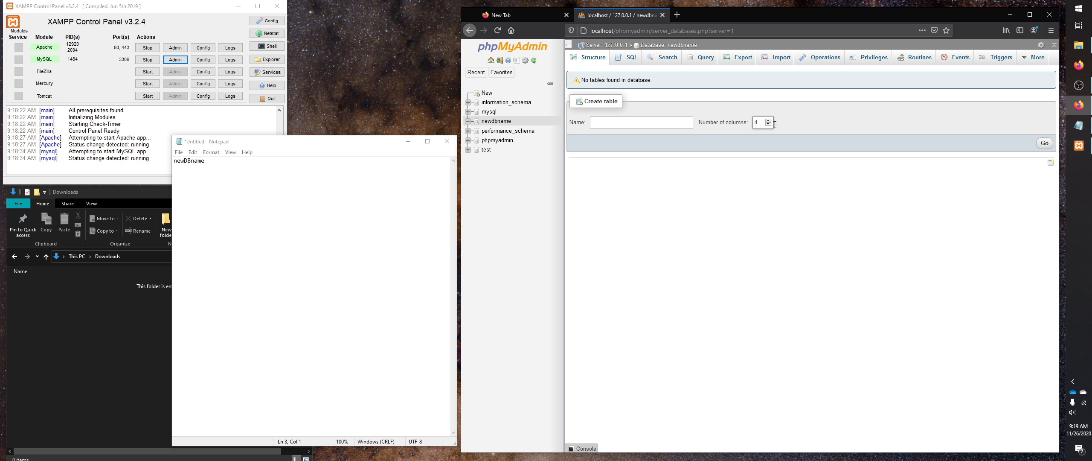
Begin a new user account for the newdbname database with the user name newDBuserName, and copy that user name into Notepad.
left_click(876, 64)
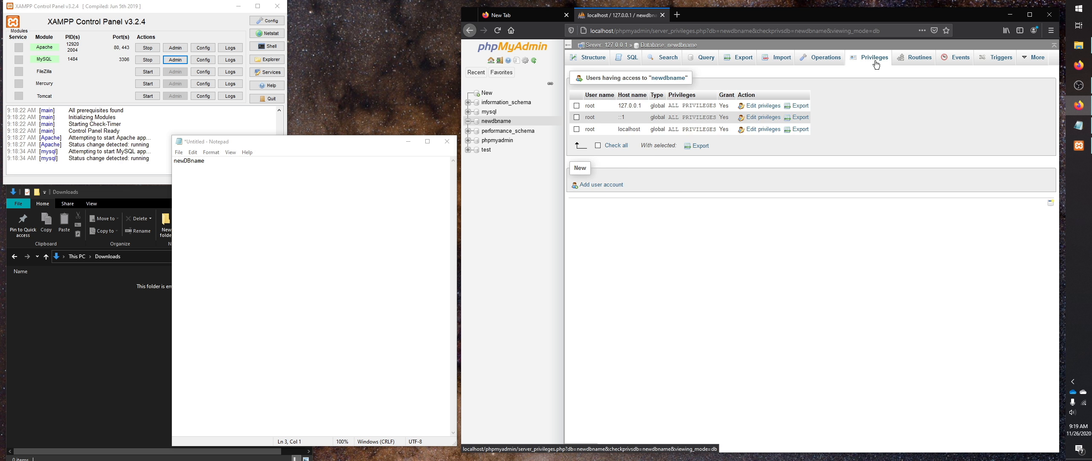
left_click(610, 187)
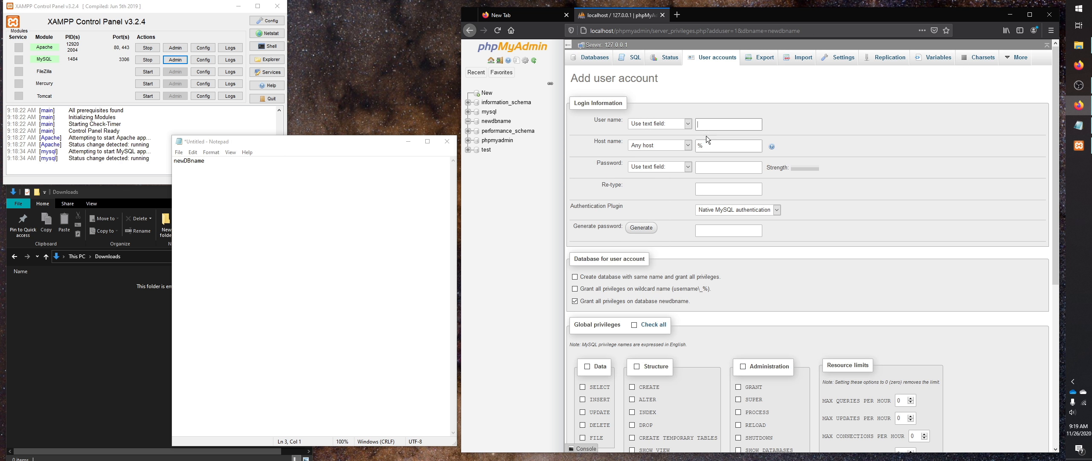
left_click(718, 126)
left_click_drag(738, 123, 696, 126)
right_click(701, 127)
left_click(721, 168)
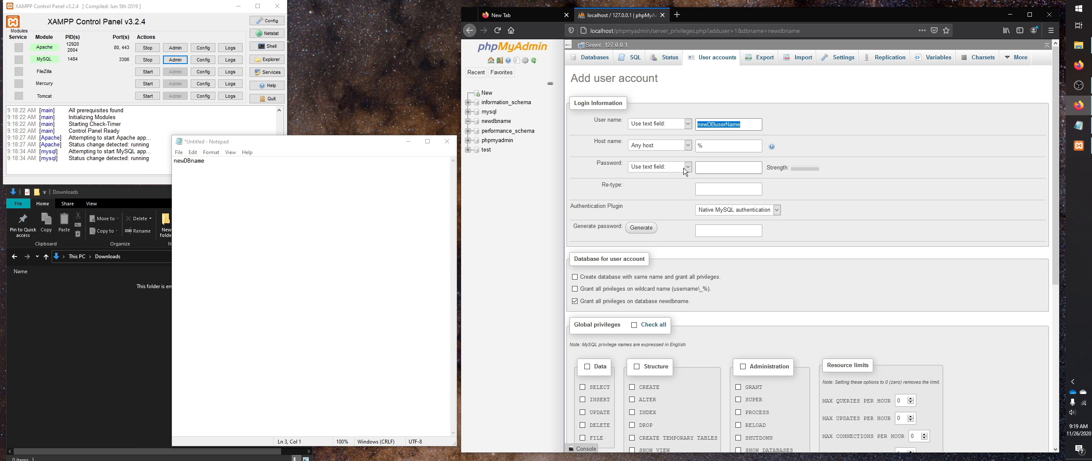
right_click(239, 186)
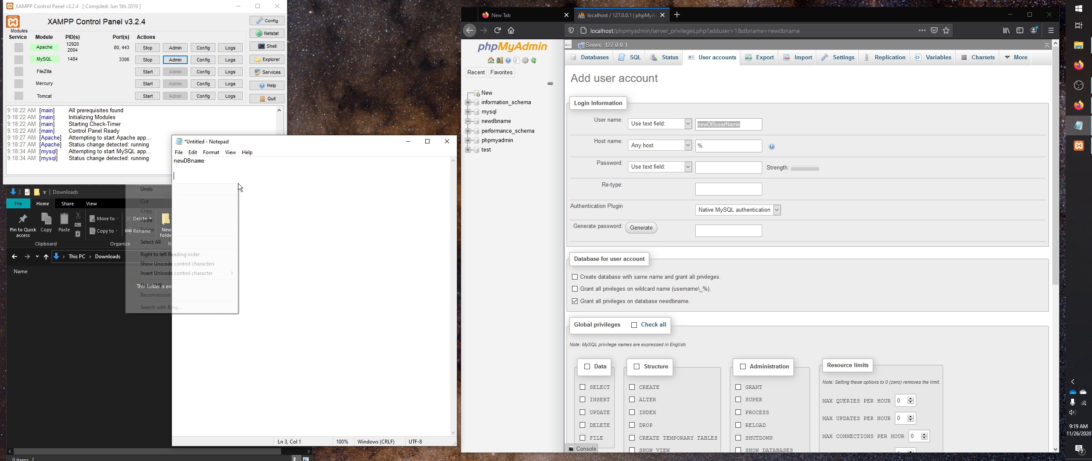
left_click(151, 220)
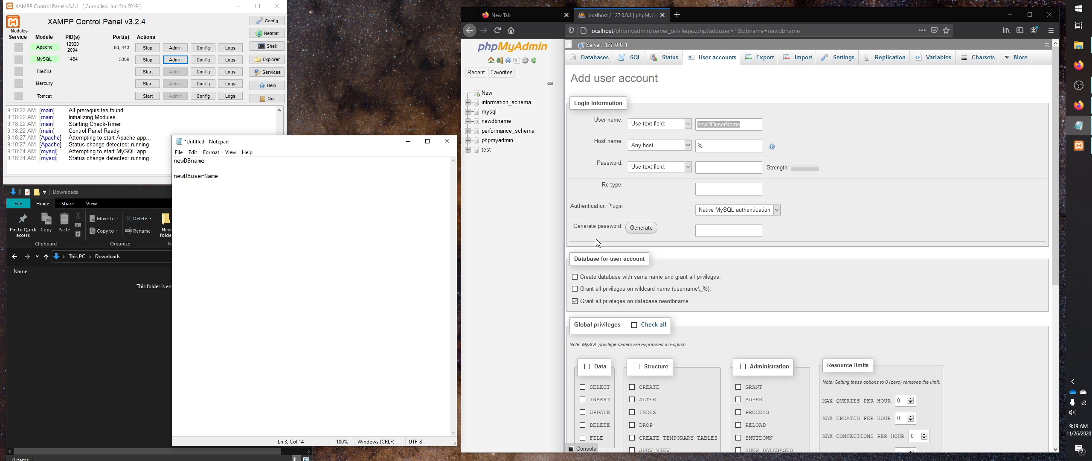
Generate a password for the new account and copy the password into Notepad on its own line below the user name.
left_click(639, 232)
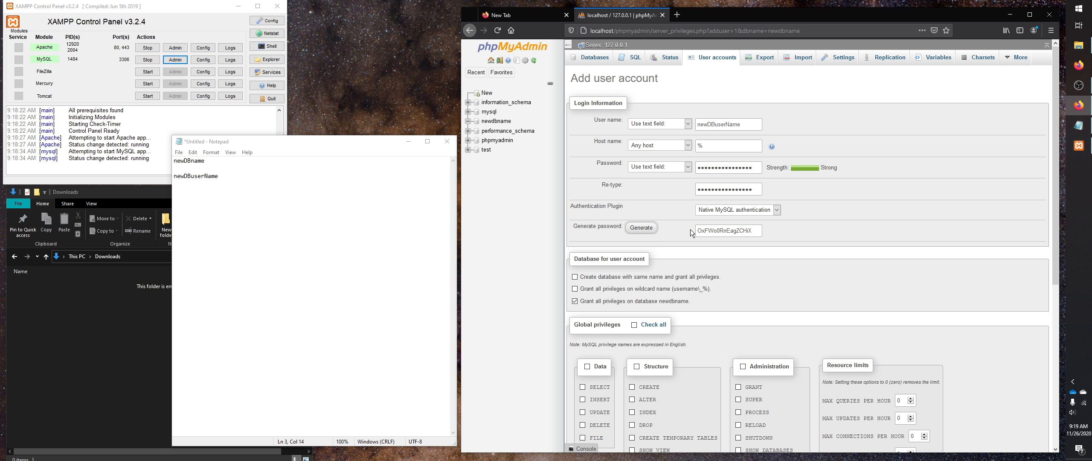
left_click_drag(697, 231, 752, 242)
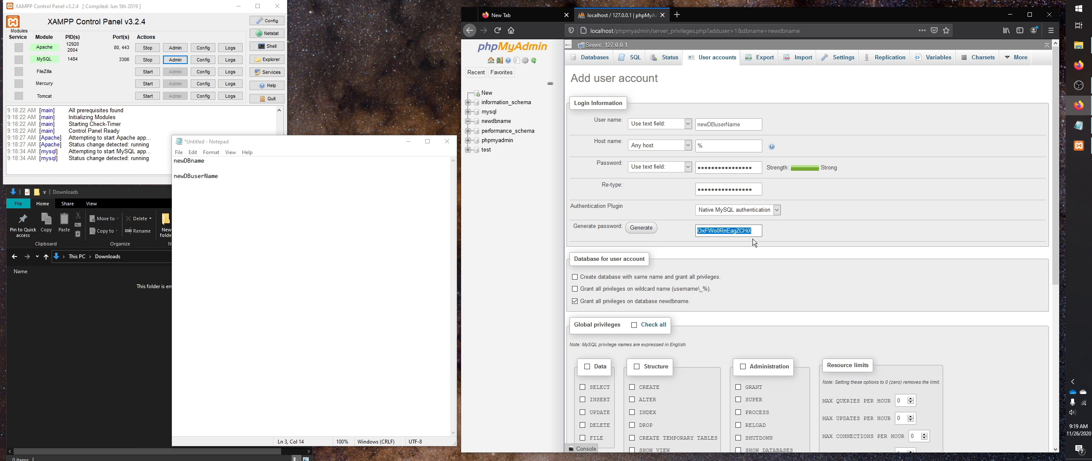
right_click(738, 233)
left_click(753, 269)
right_click(186, 190)
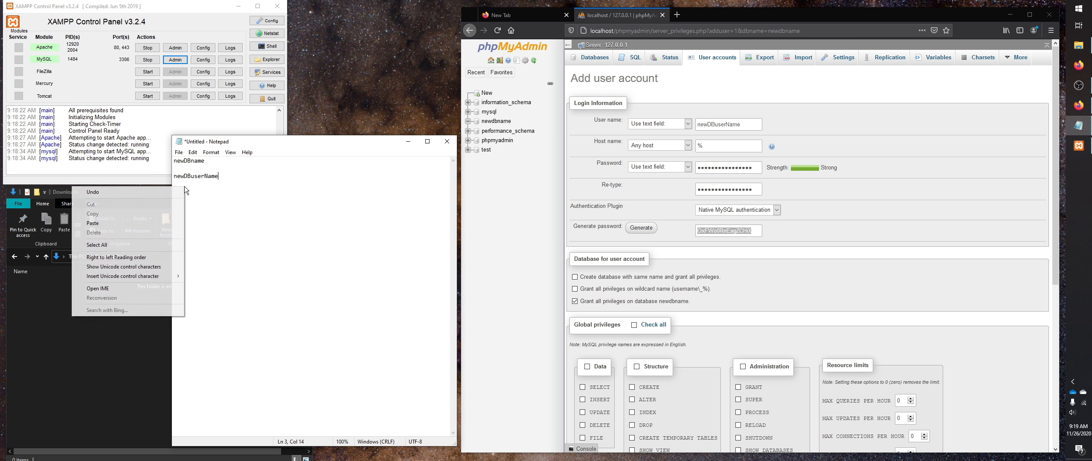
left_click(162, 223)
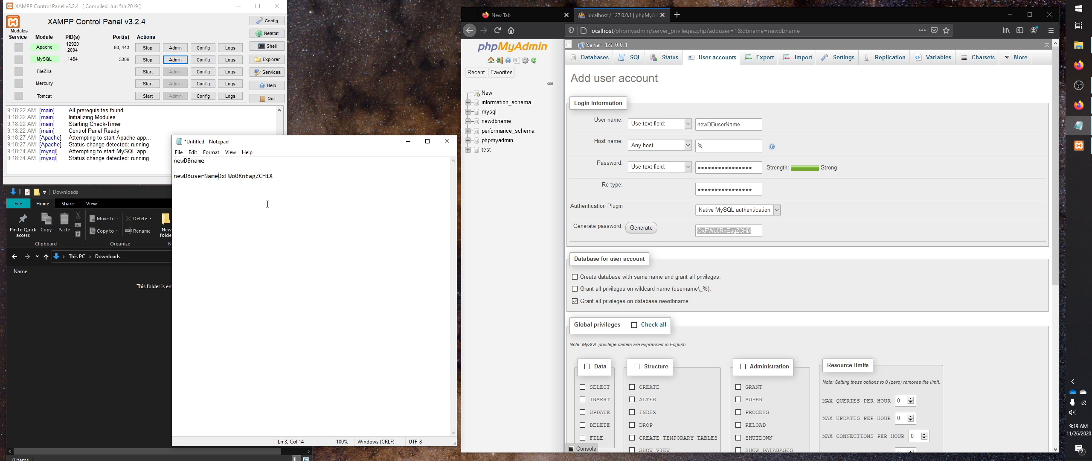
key("Return")
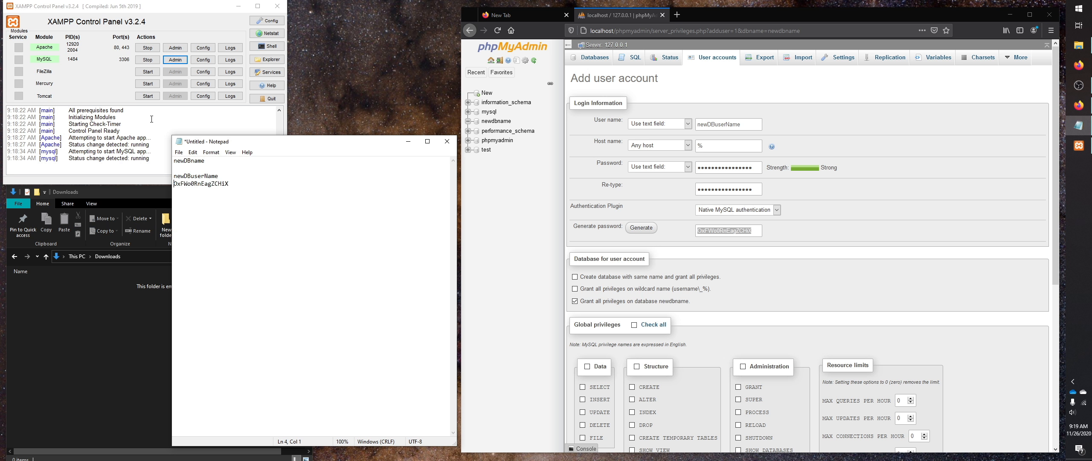
key("Return")
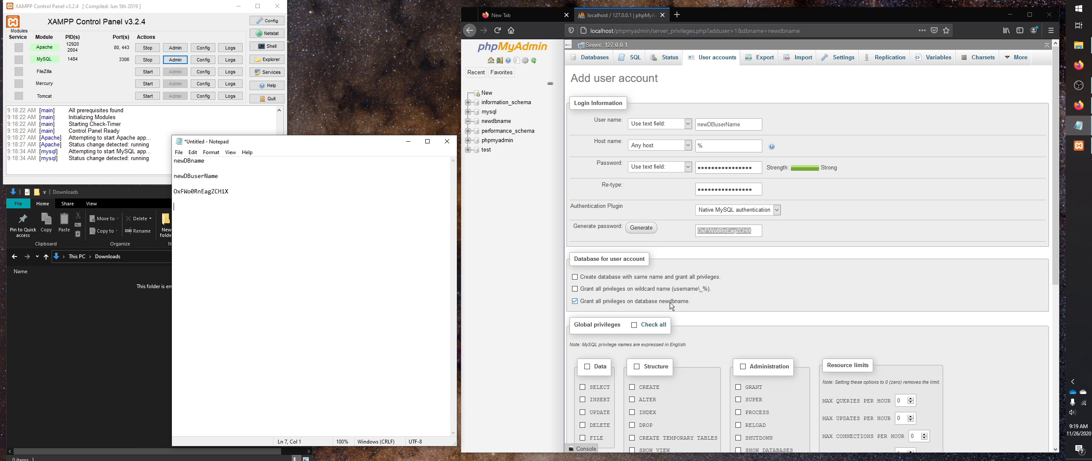
Submit the new user account and decline Firefox's offer to save the login.
scroll(819, 301, "down", 5)
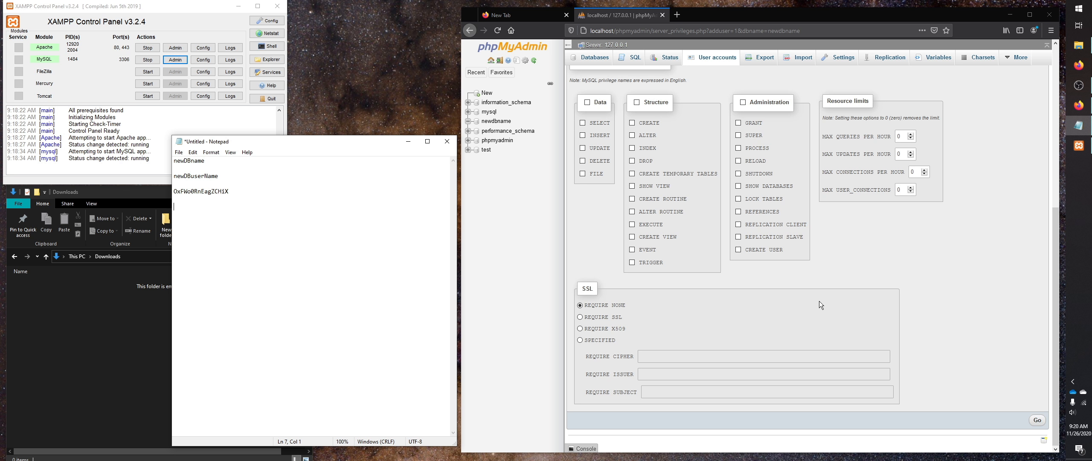
left_click(1039, 421)
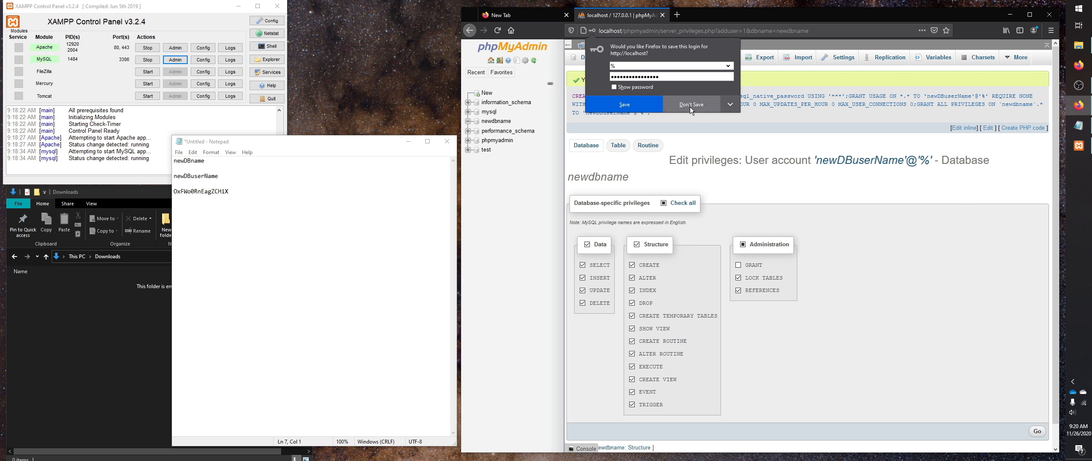
left_click(691, 106)
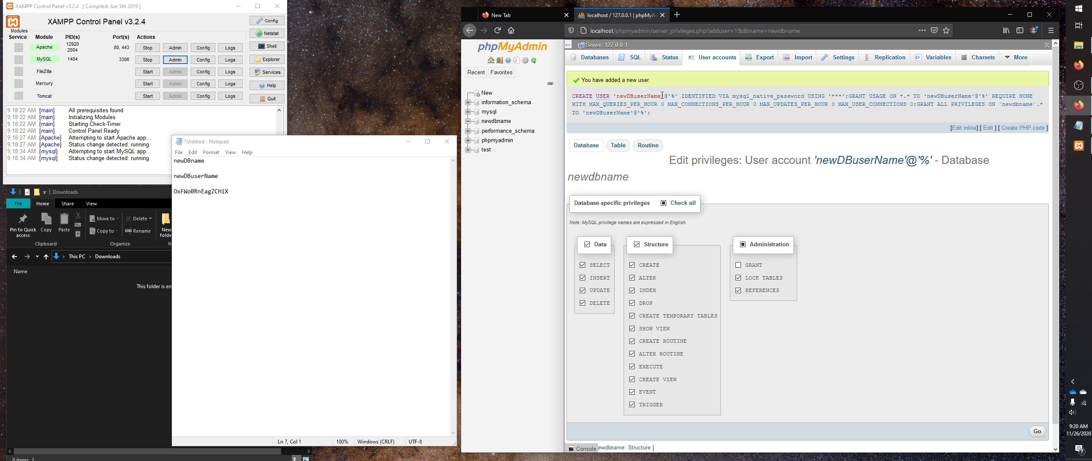
Download WordPress 5.5.3 from wordpress.org in a new browser tab, saving the zip file.
left_click(681, 19)
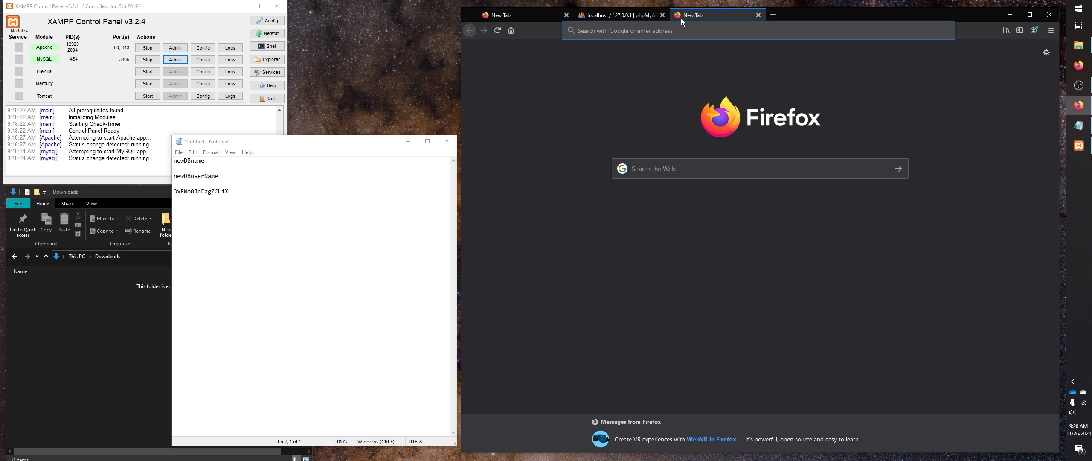
type("wordpress")
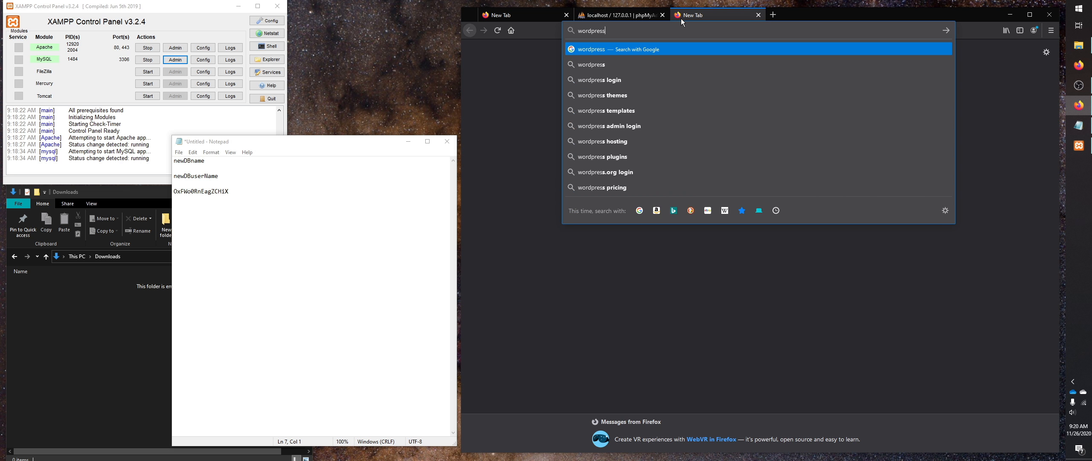
type(".org")
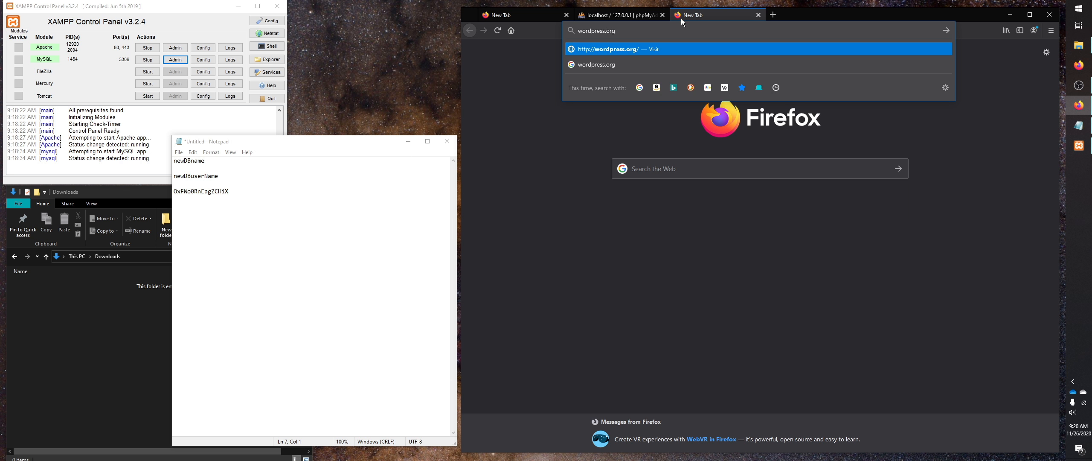
key("Return")
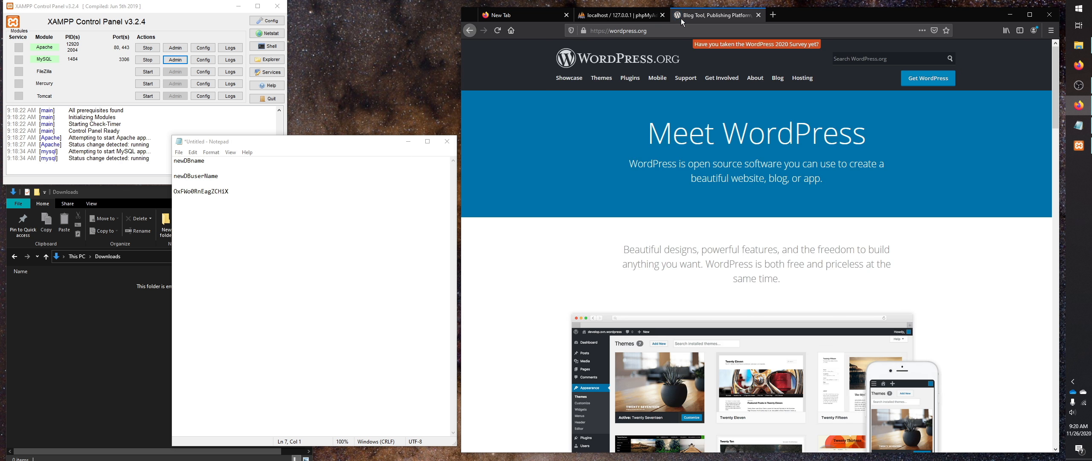
left_click(921, 86)
left_click(920, 87)
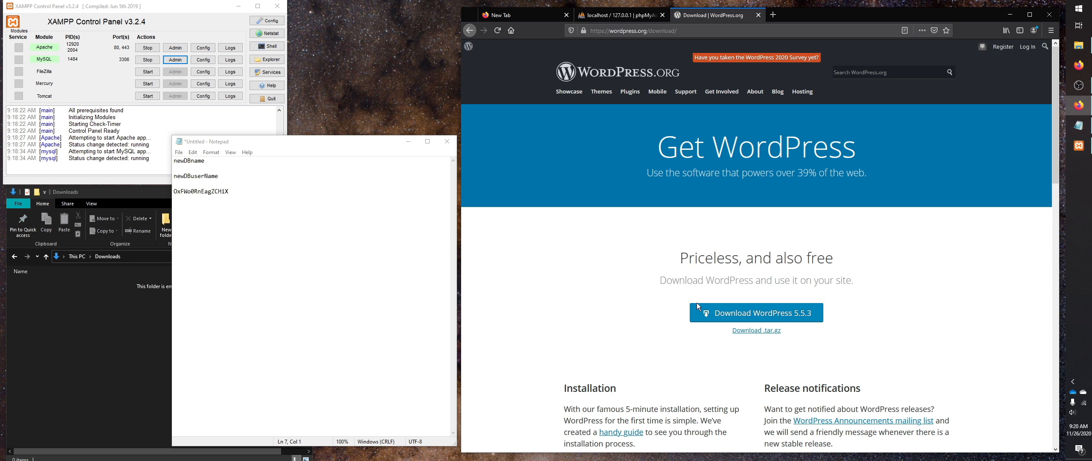
left_click(695, 315)
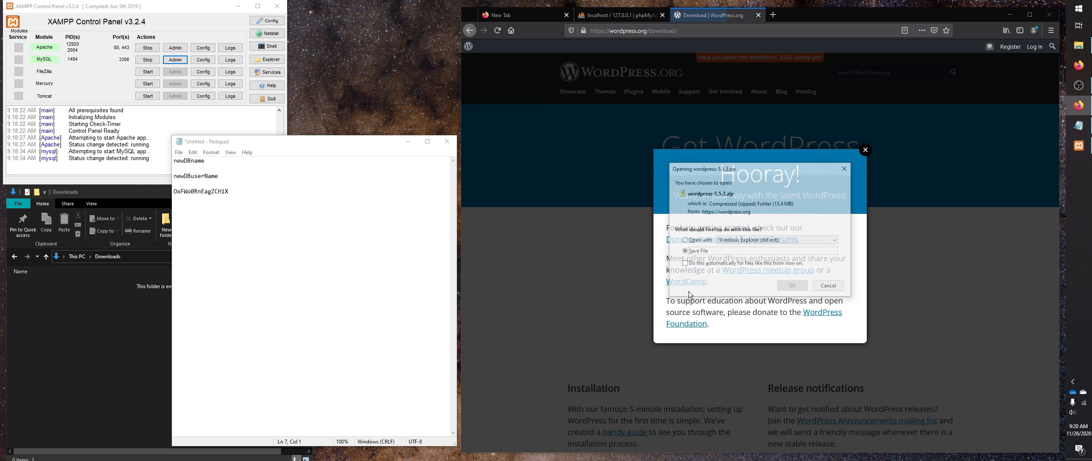
left_click(684, 251)
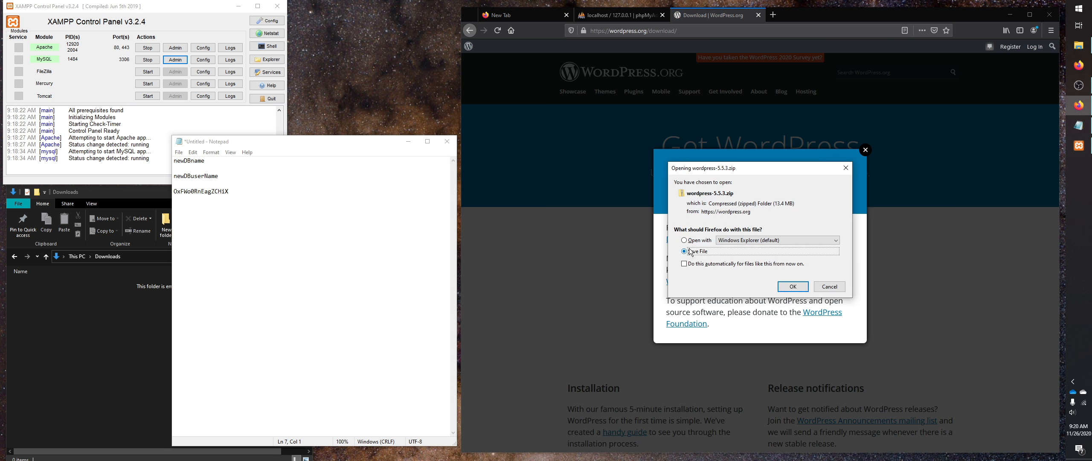
left_click(802, 289)
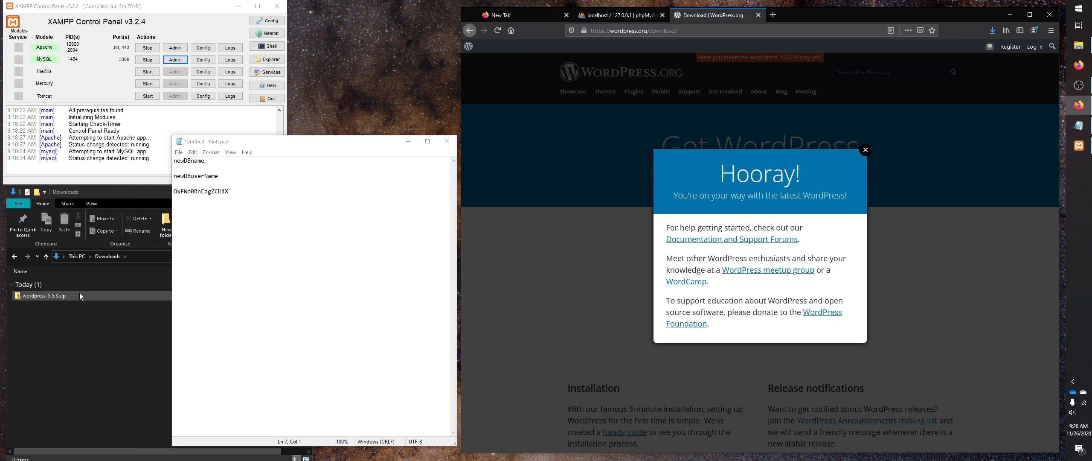
Move wordpress-5.5.3.zip from the Downloads folder into the htdocs folder of the XAMPP installation.
left_click(83, 334)
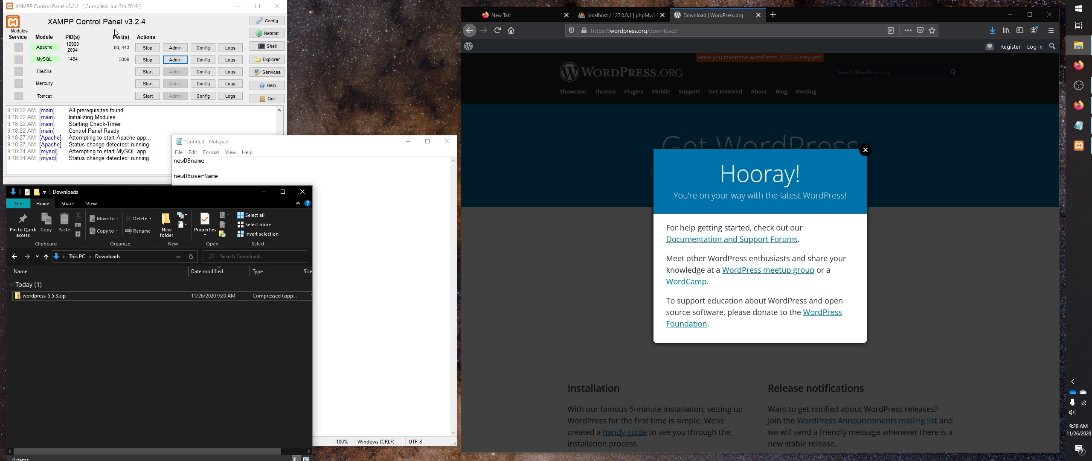
left_click(272, 61)
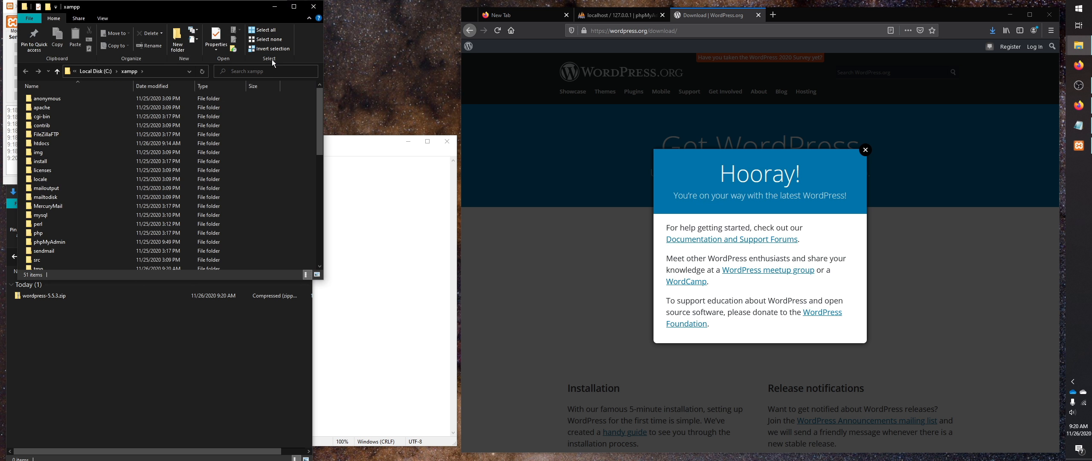
left_click_drag(144, 8, 434, 149)
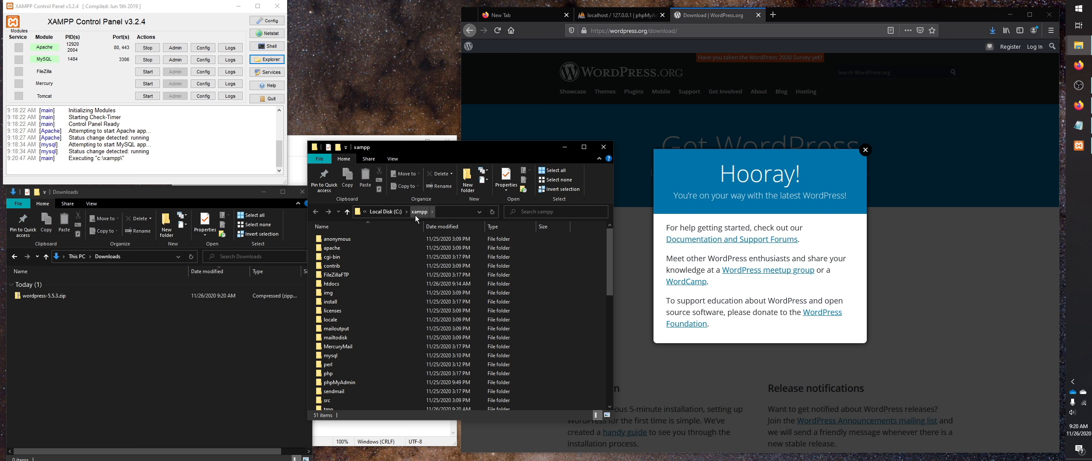
double_click(349, 283)
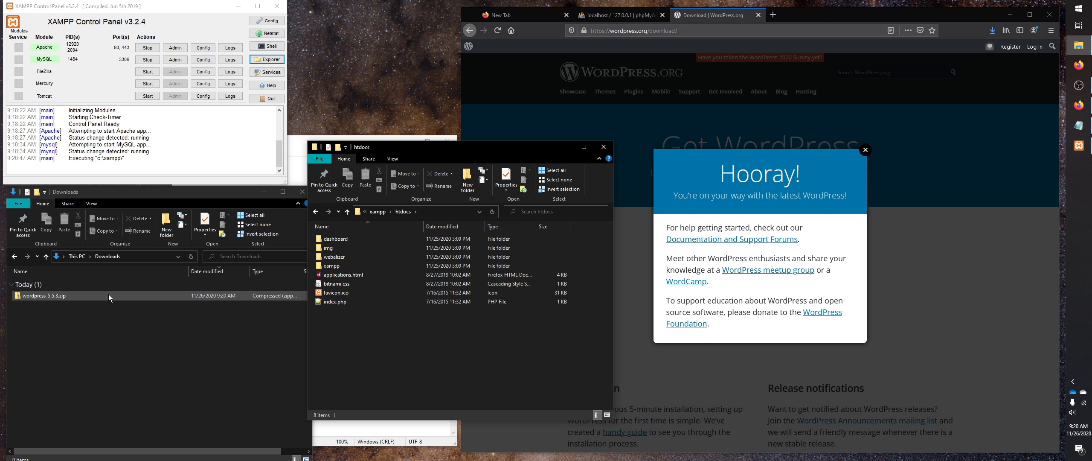
left_click_drag(109, 293, 329, 352)
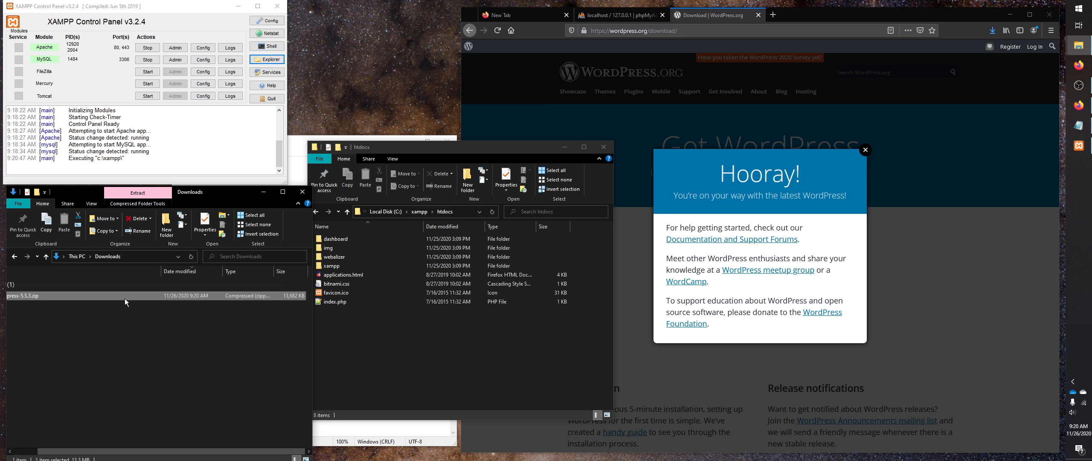
left_click_drag(124, 298, 353, 358)
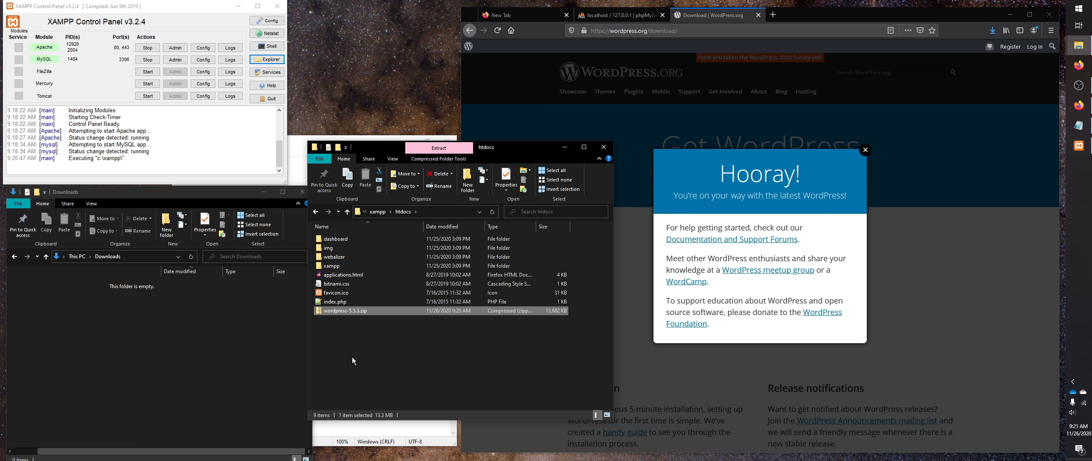
Extract wordpress-5.5.3.zip directly into the htdocs folder with 7-Zip.
right_click(330, 311)
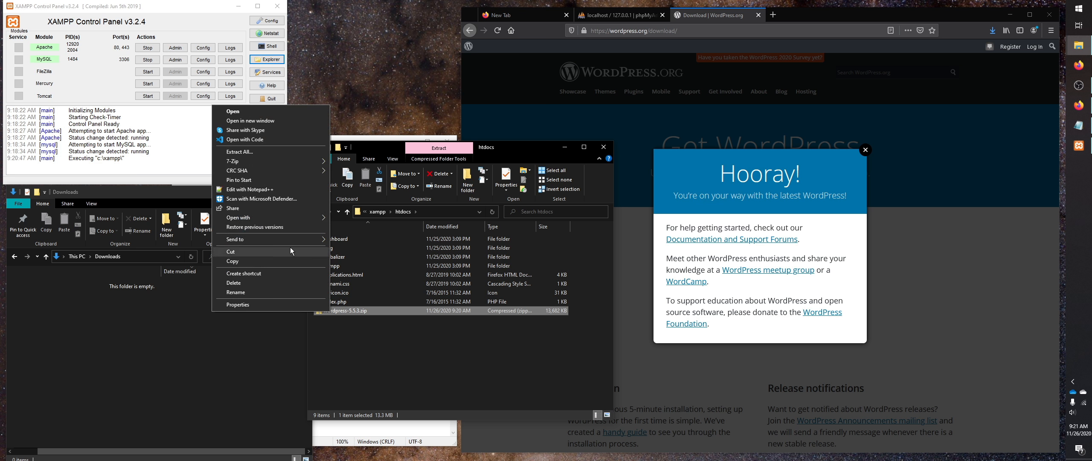
mouse_move(302, 163)
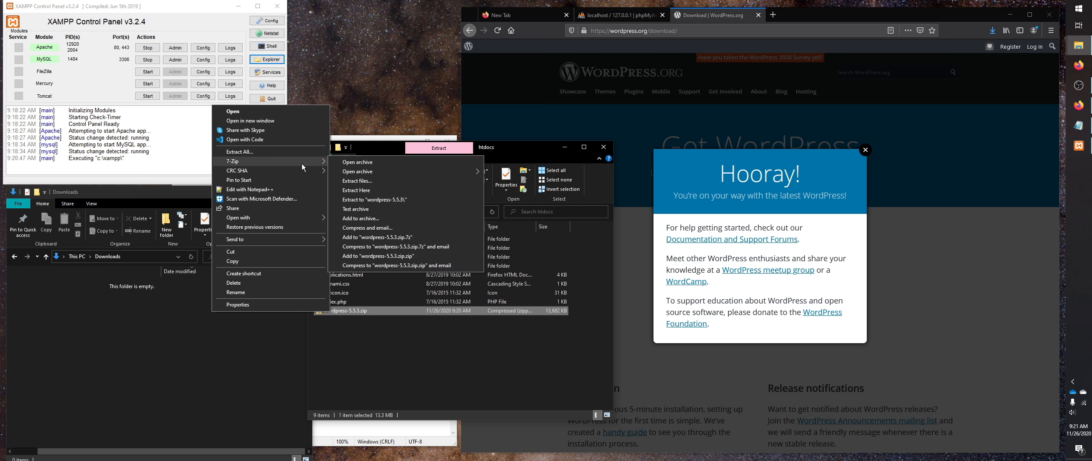
left_click(354, 186)
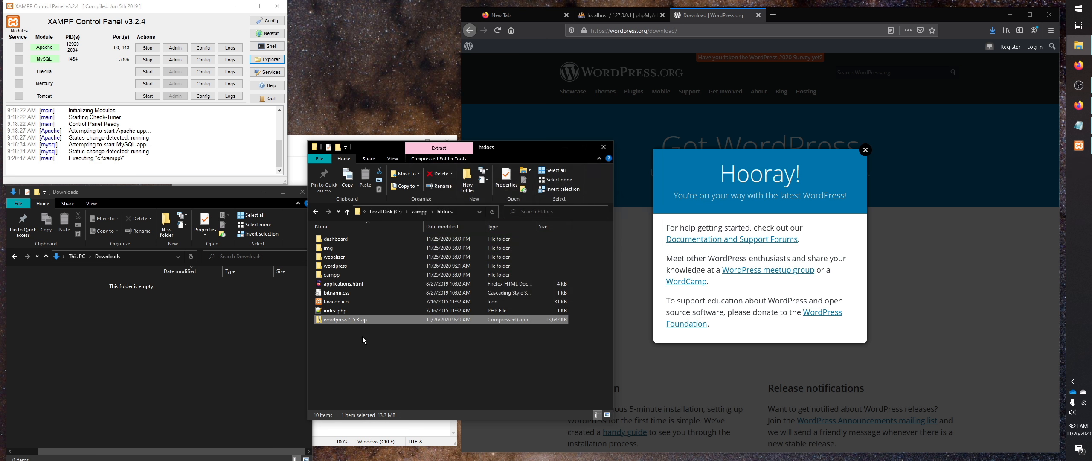
Rename the extracted wordpress folder in htdocs to test-demo and copy the new folder name.
left_click(355, 267)
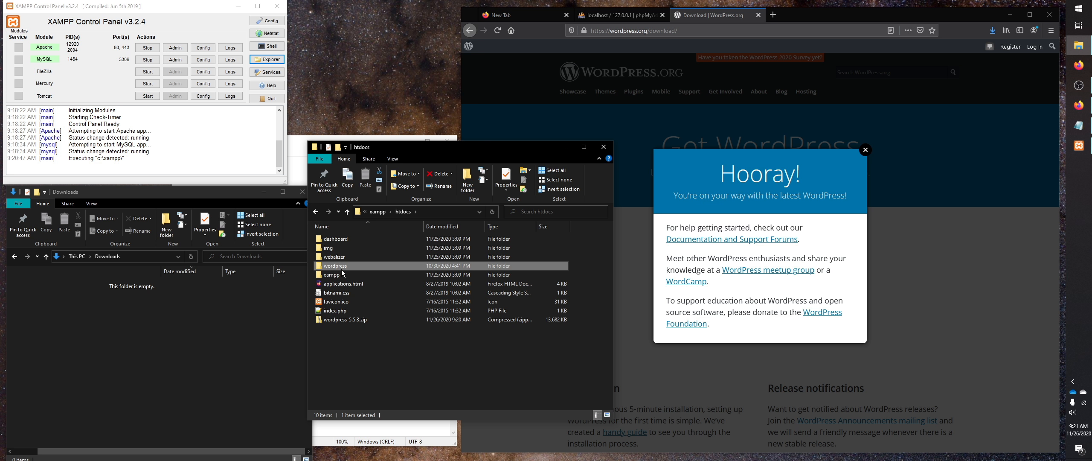
left_click(355, 268)
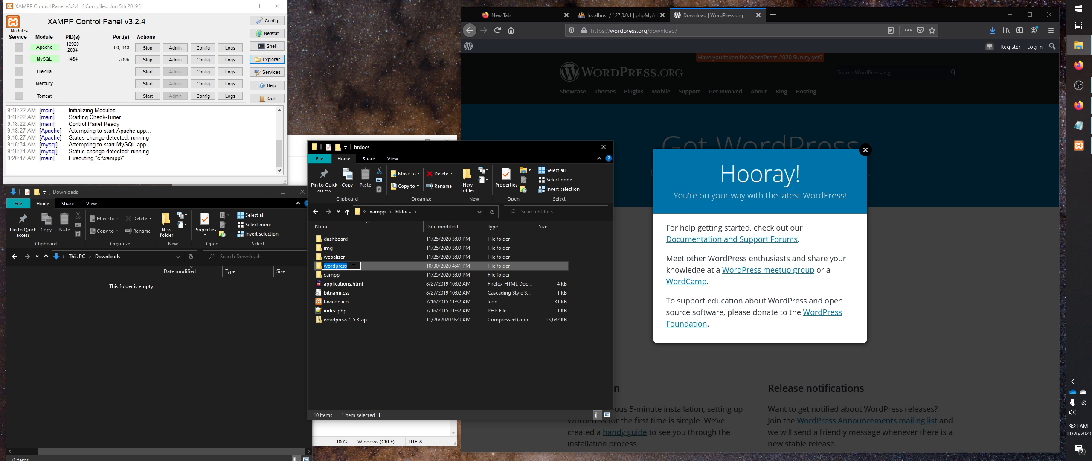
type("test-de")
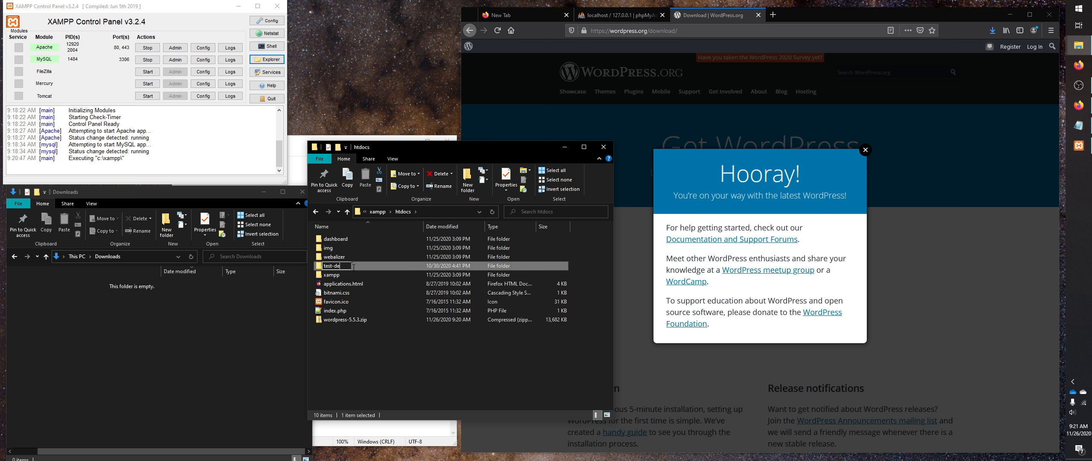
type("mo")
key("Return")
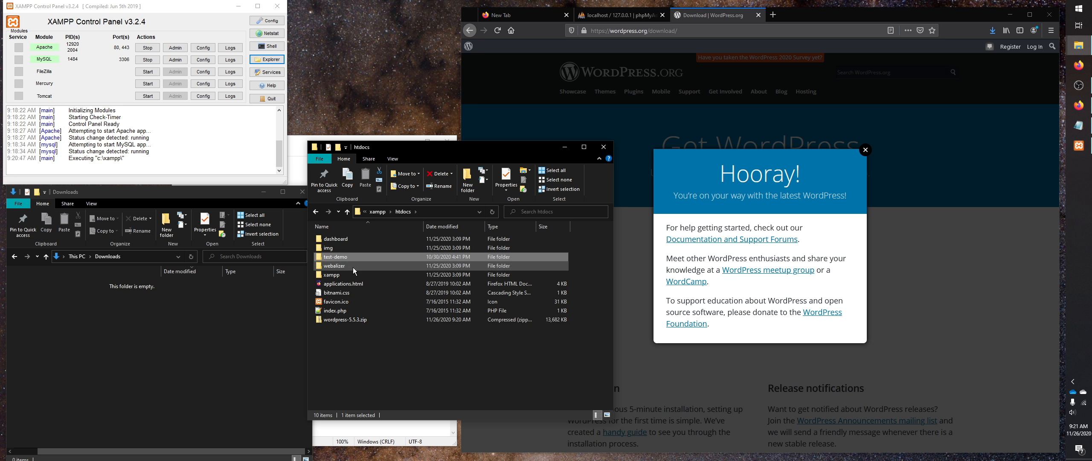
left_click(333, 257)
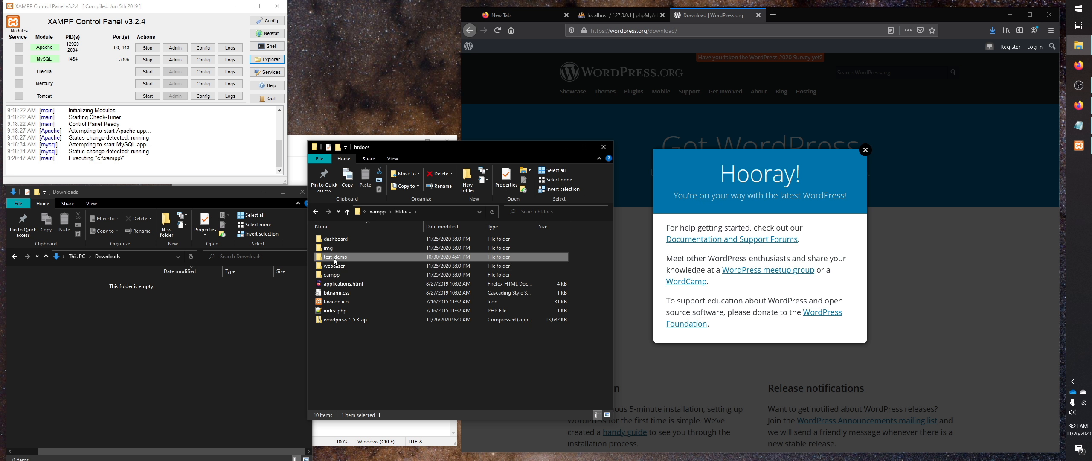
right_click(336, 257)
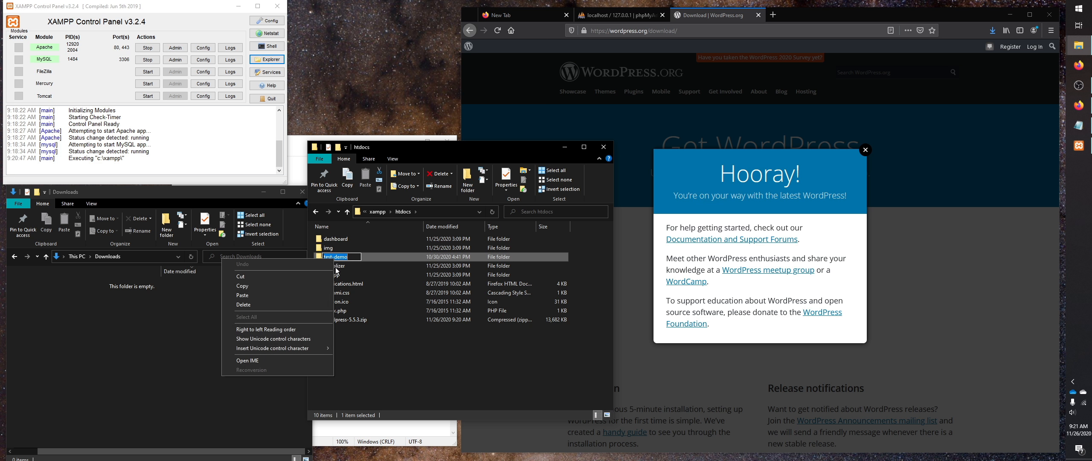
left_click(316, 286)
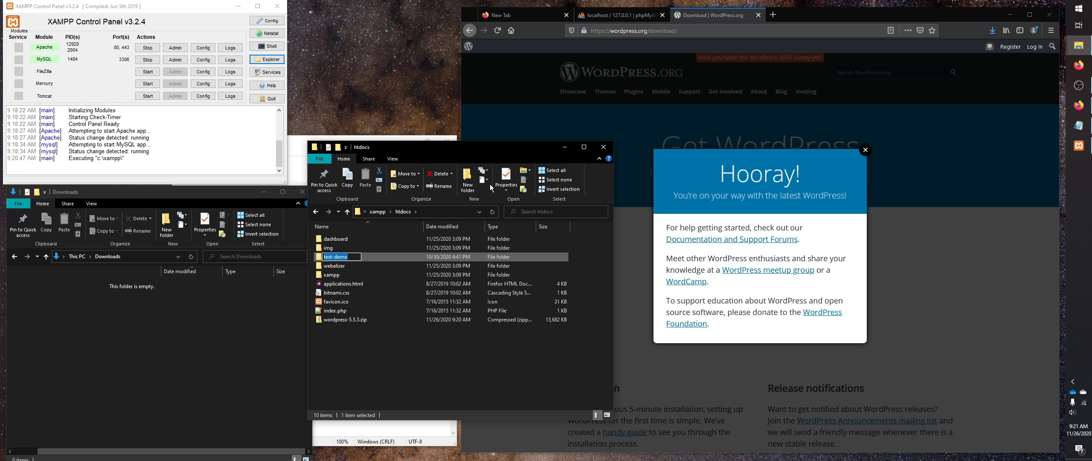
Load localhost/test-demo in a new browser tab and start the WordPress setup in English (United States), up to the database connection form.
left_click(697, 22)
left_click(774, 14)
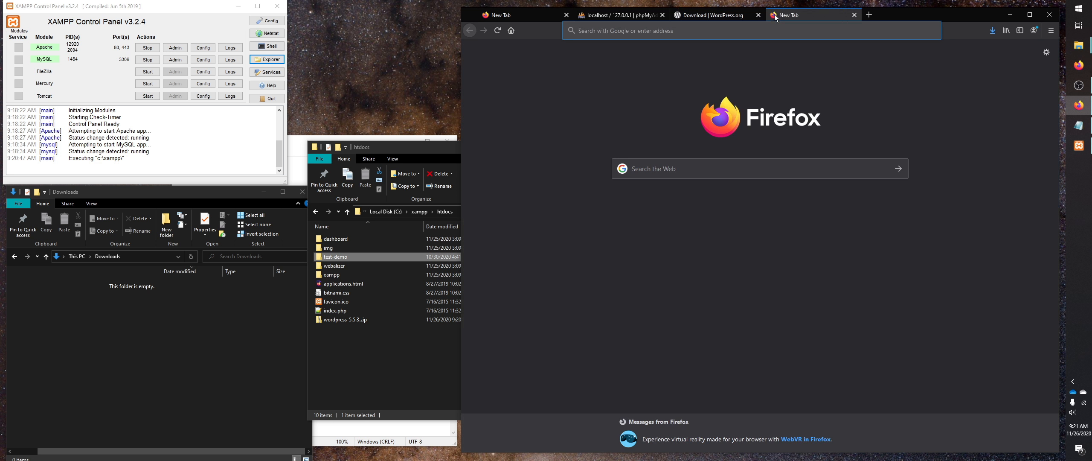
type("lc")
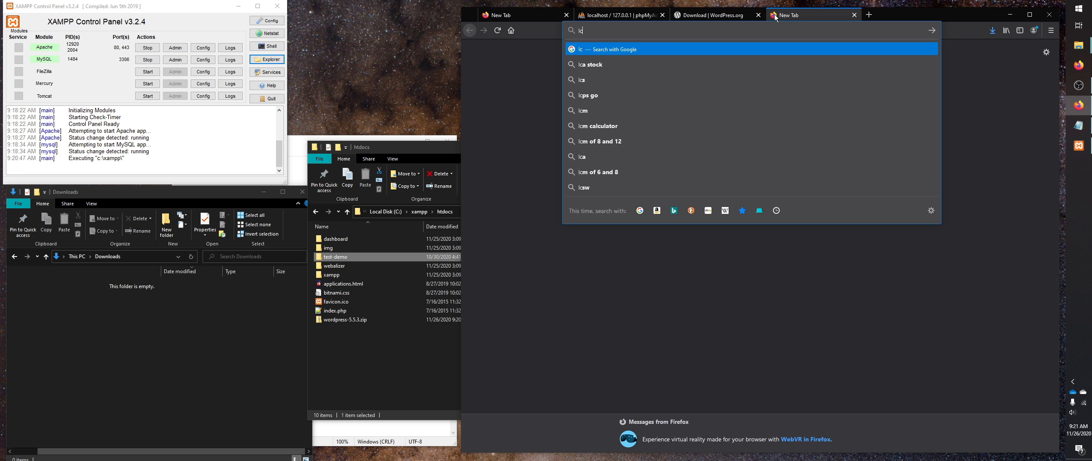
key("BackSpace")
type("oca")
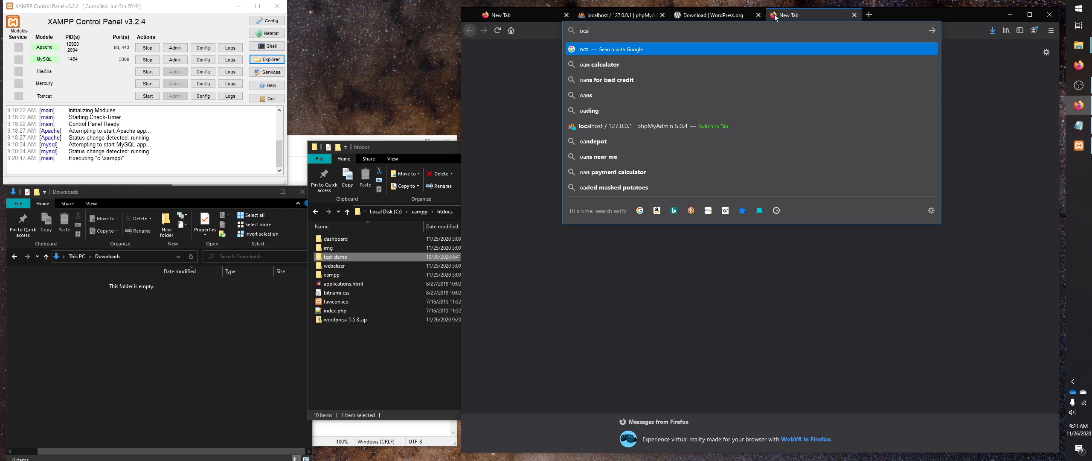
type("lhost")
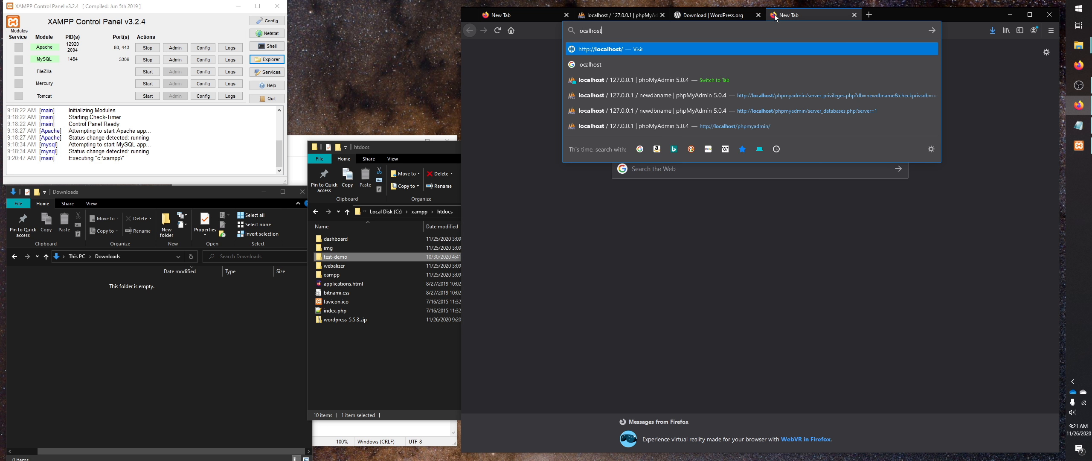
type("/test-demo")
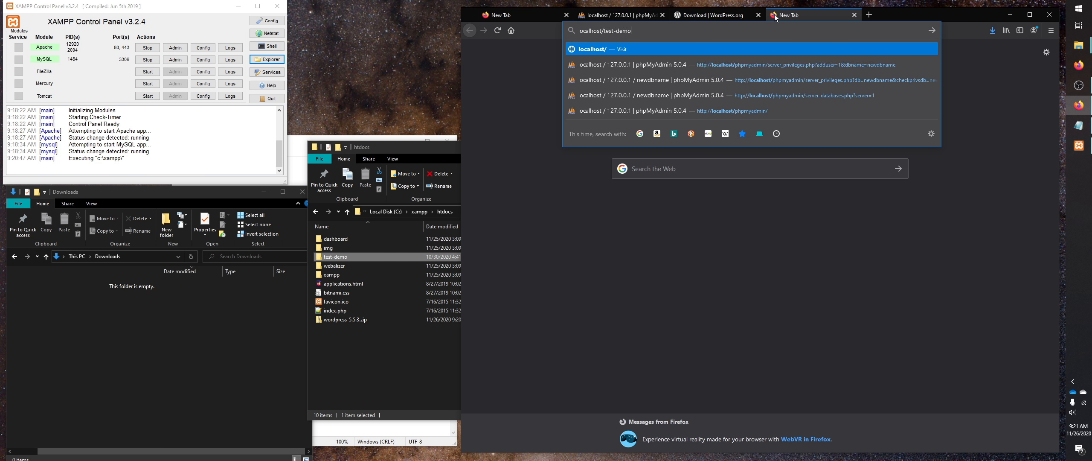
key("Return")
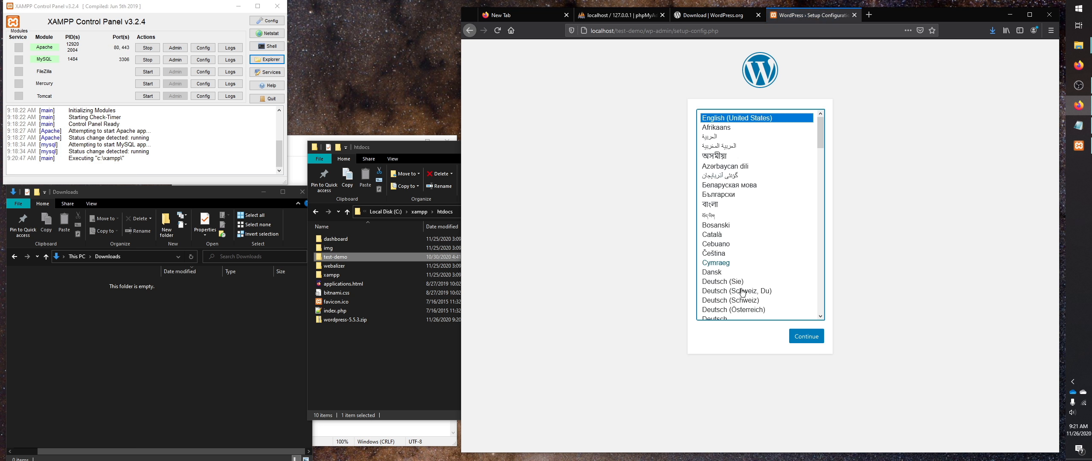
left_click(797, 337)
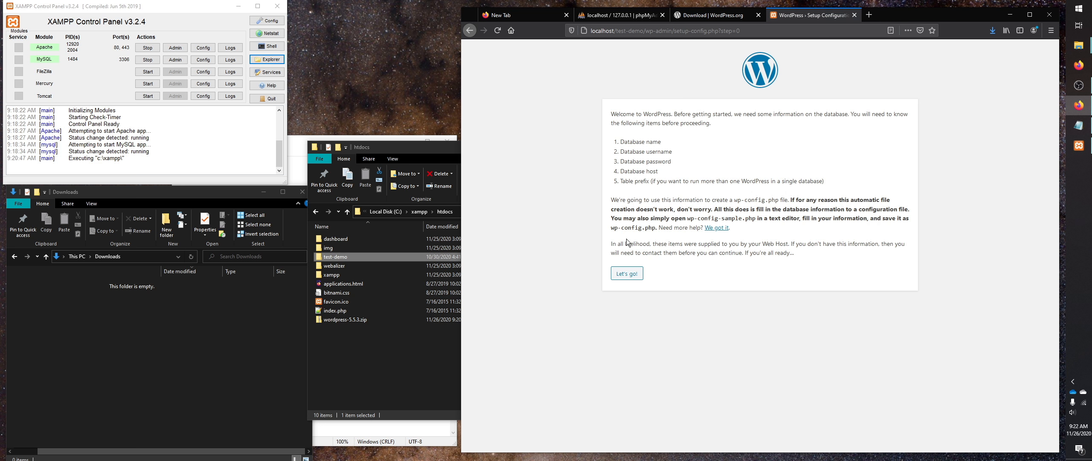
left_click(625, 274)
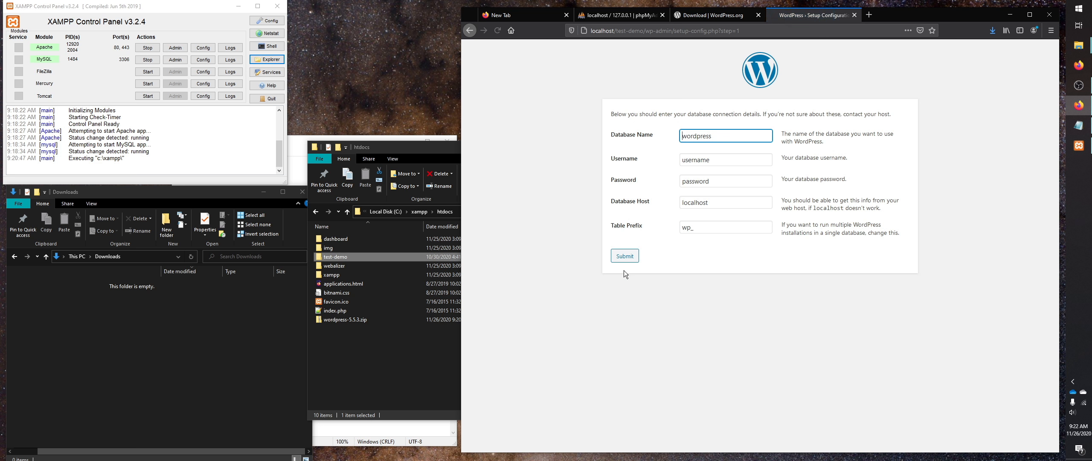
Replace the Database Name in the setup form with newDBname, copied from the Notepad notes.
left_click(303, 175)
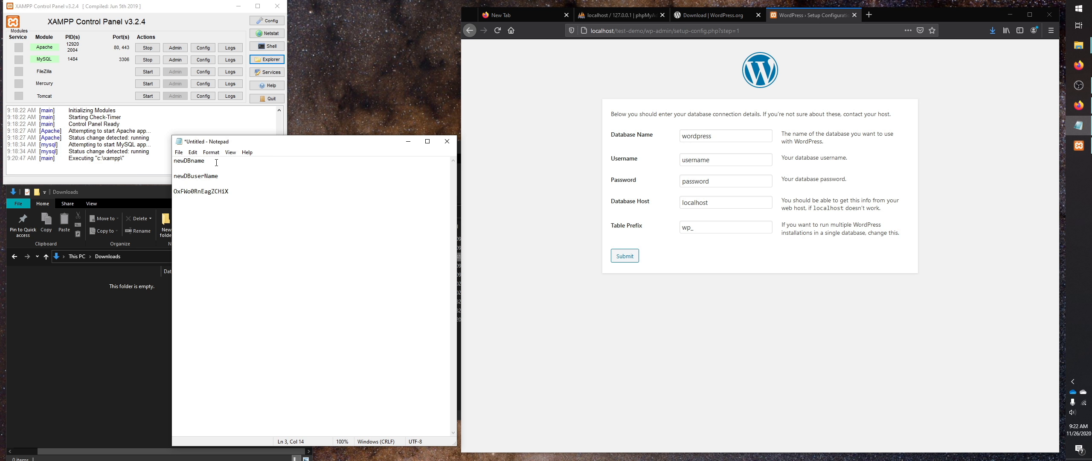
left_click_drag(216, 163, 165, 157)
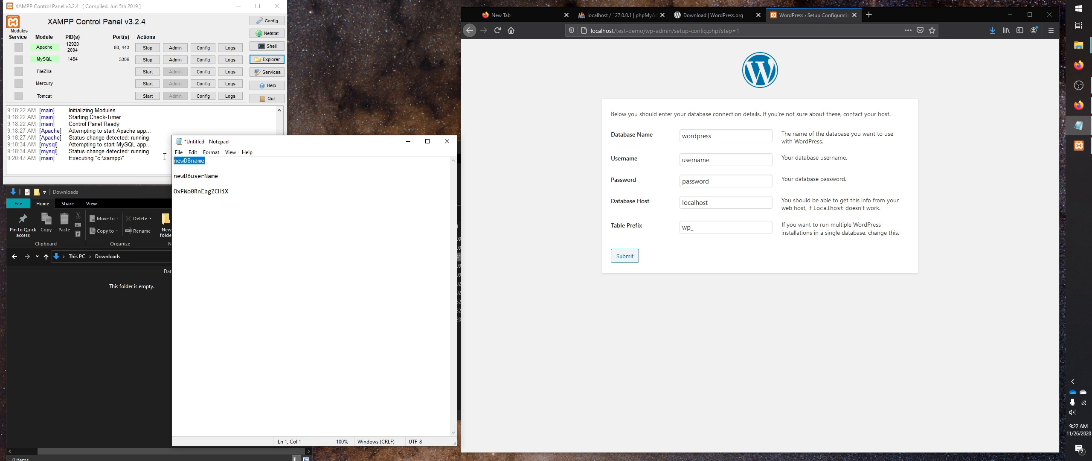
right_click(193, 161)
left_click(166, 188)
double_click(694, 136)
right_click(693, 137)
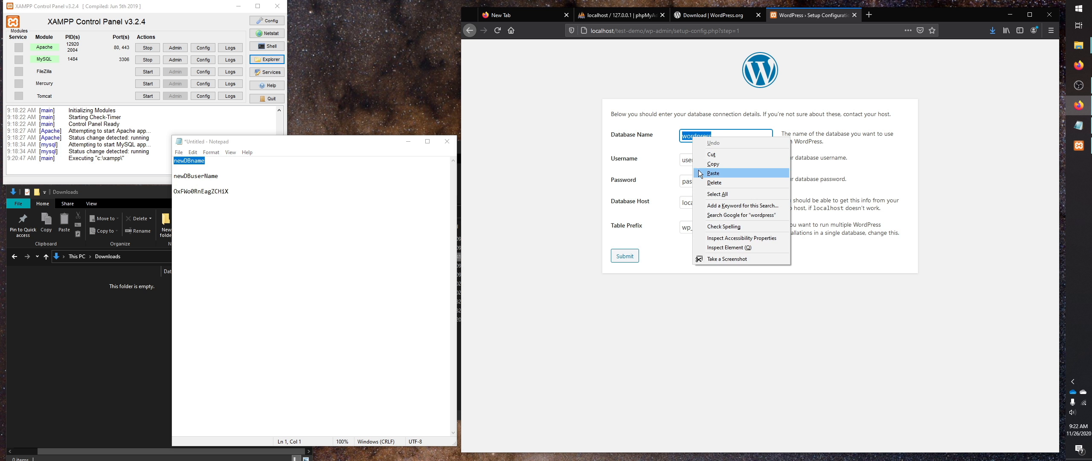
left_click(713, 173)
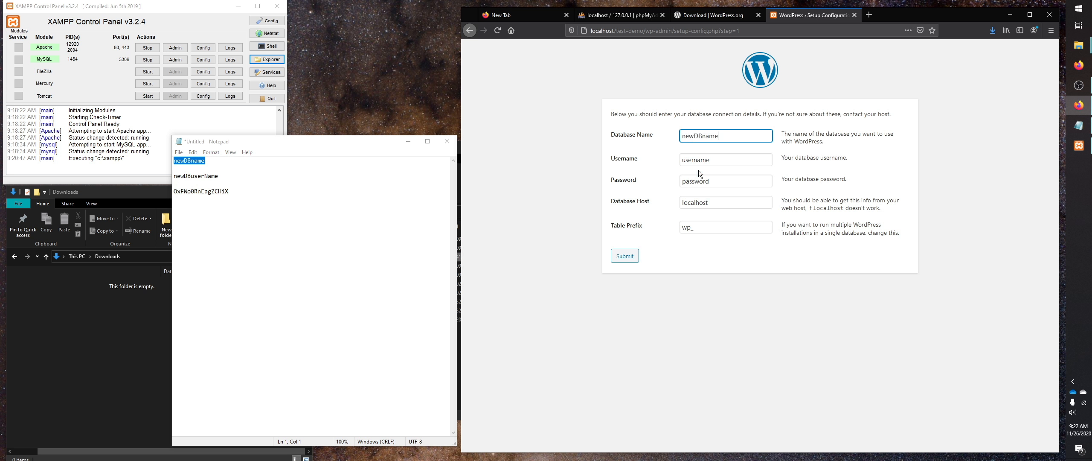
Replace the database Username in the setup form with newDBuserName, copied from the Notepad notes.
left_click_drag(231, 180, 175, 176)
right_click(176, 176)
left_click(176, 204)
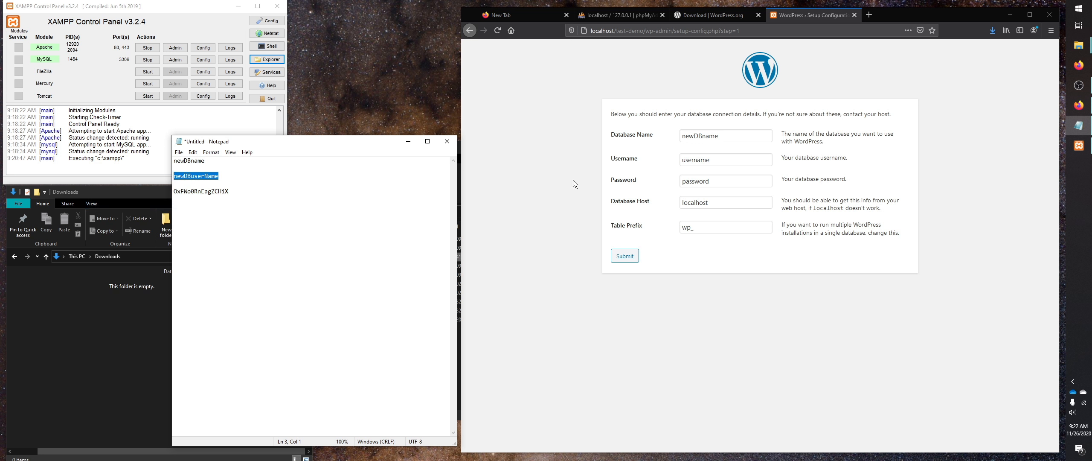
double_click(696, 160)
right_click(696, 162)
left_click(702, 196)
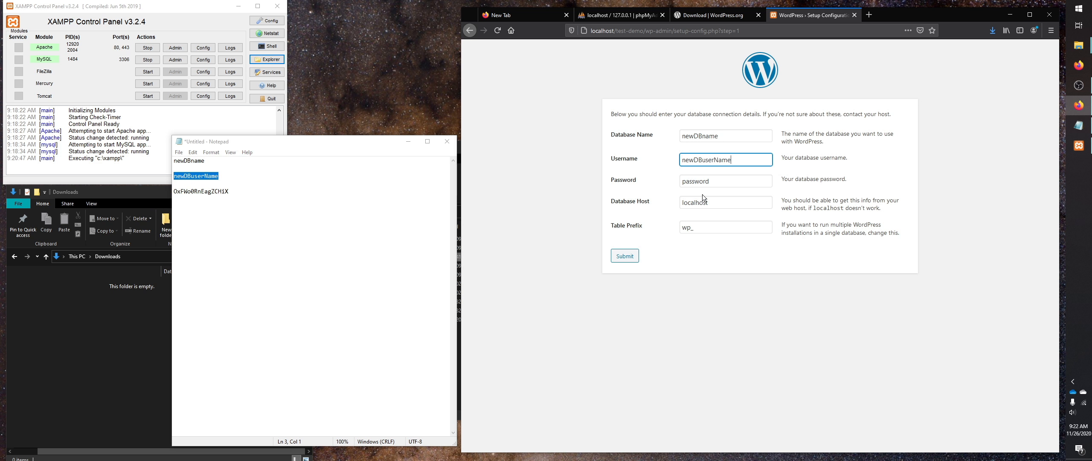
Copy the database password from the Notepad notes and paste it over the placeholder in the Password field.
left_click_drag(251, 191, 174, 191)
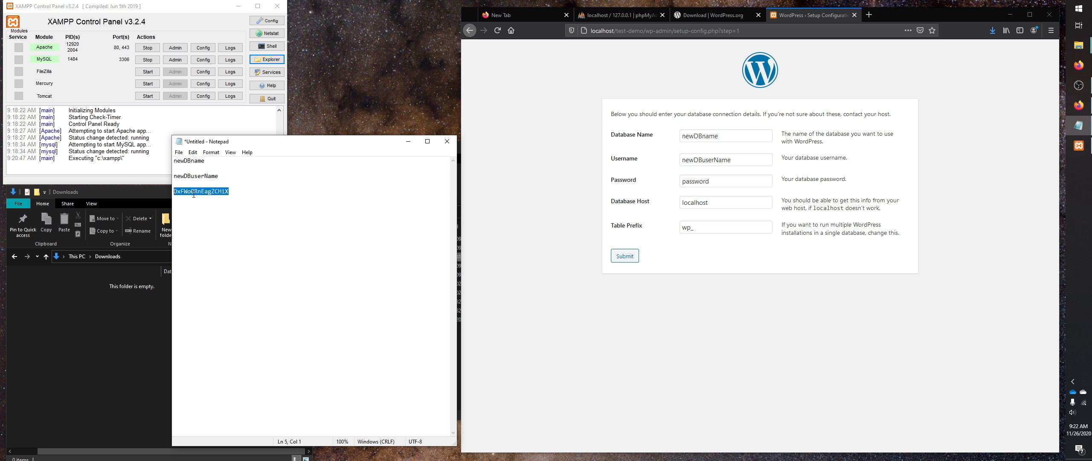
right_click(192, 192)
left_click(167, 221)
double_click(681, 181)
right_click(691, 180)
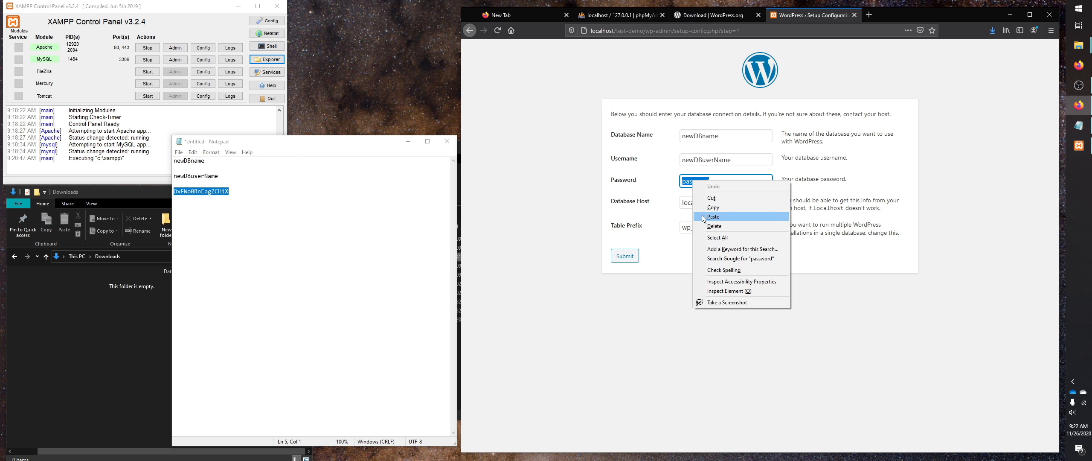
left_click(704, 218)
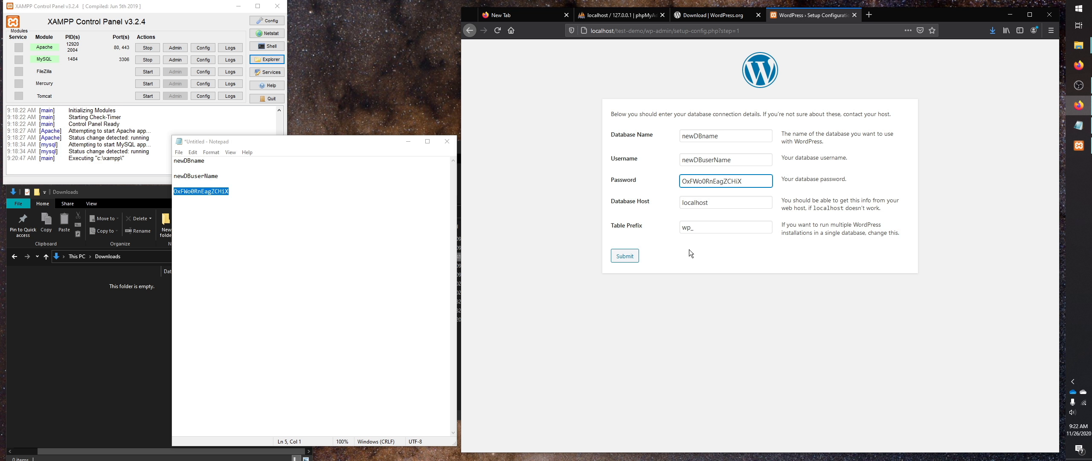
Submit the database connection details with the table prefix kept as wp_ and run the WordPress installation.
left_click_drag(698, 228, 671, 225)
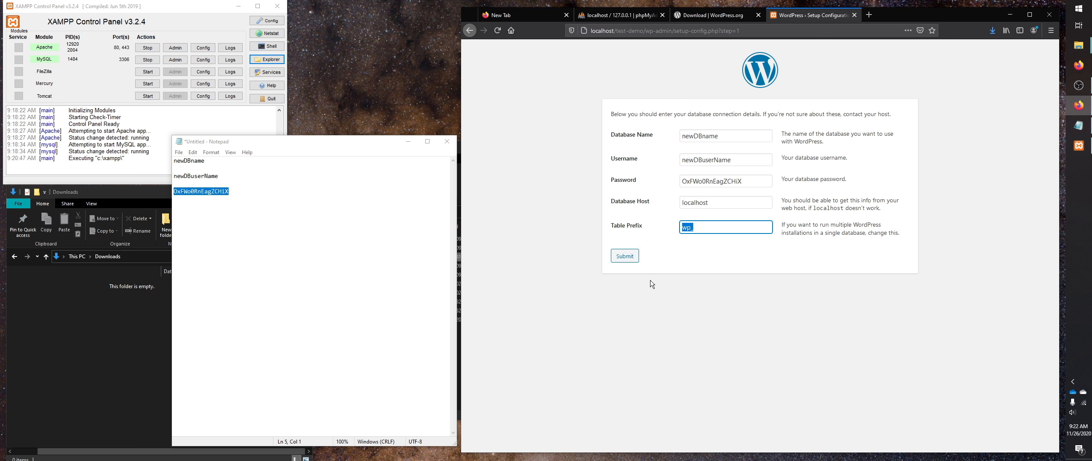
left_click(663, 259)
left_click(624, 256)
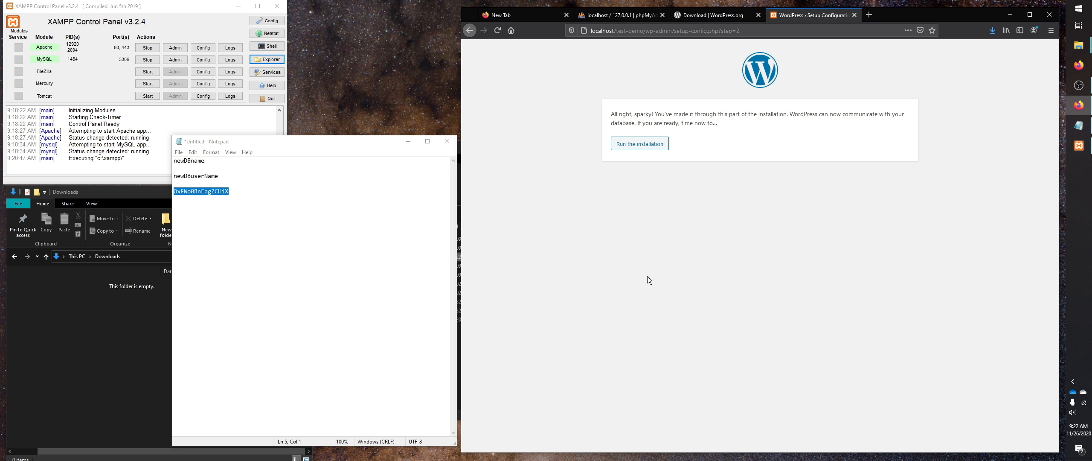
left_click(634, 145)
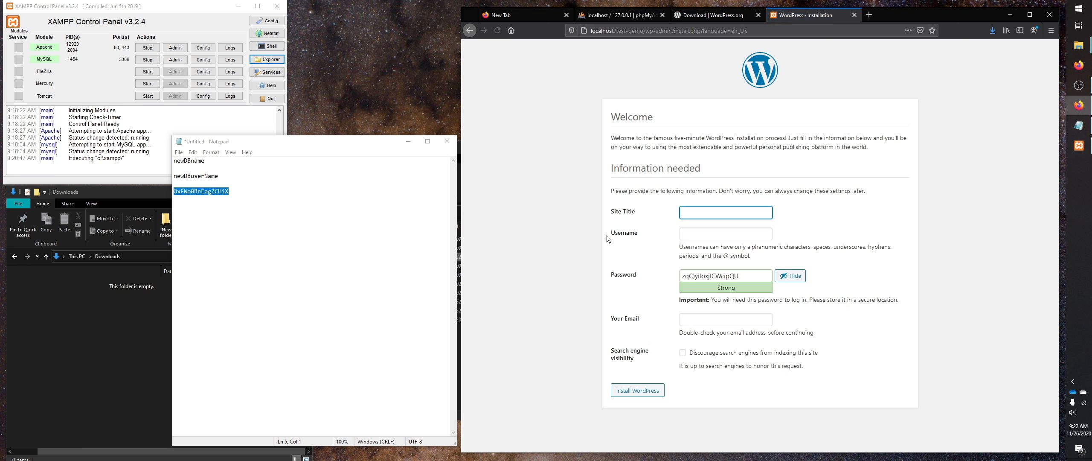
Start a new line below the password in Notepad and enter Test Demo as the WordPress site title.
left_click(253, 190)
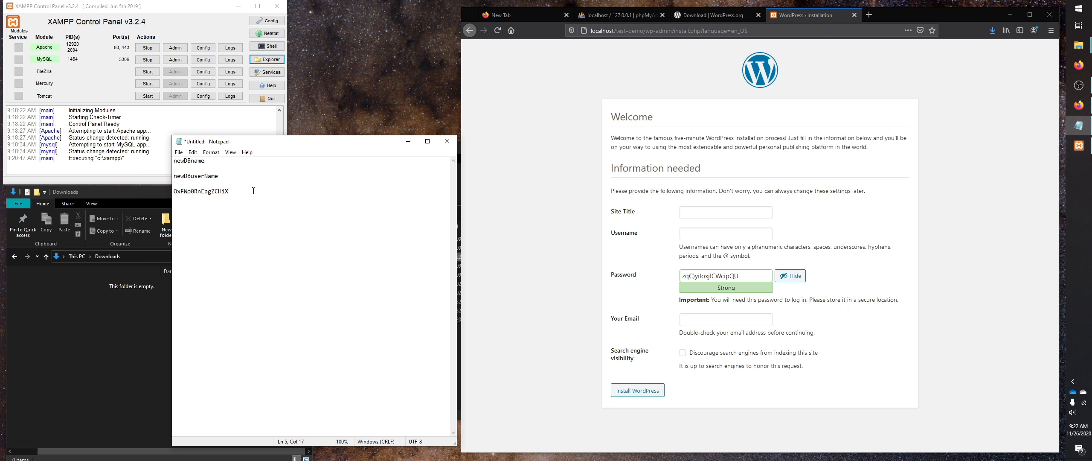
left_click(711, 214)
type("Test Demo")
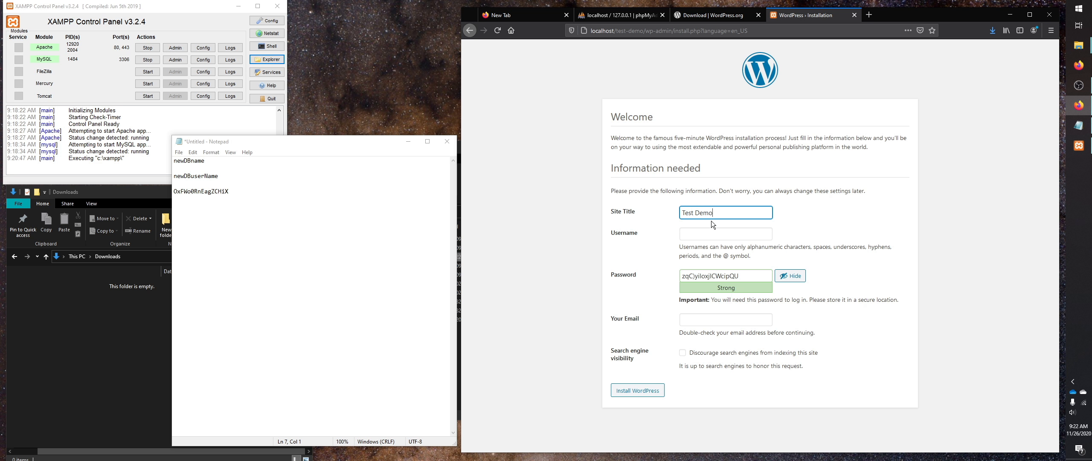
Enter newAdminName as the WordPress Username and copy it into the Notepad notes below the database password.
left_click(711, 232)
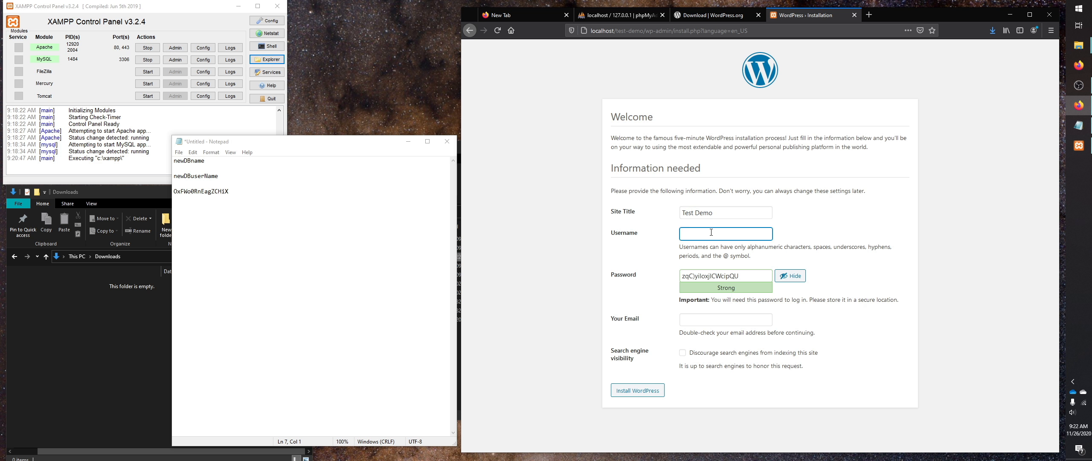
type("newAdminName")
double_click(692, 235)
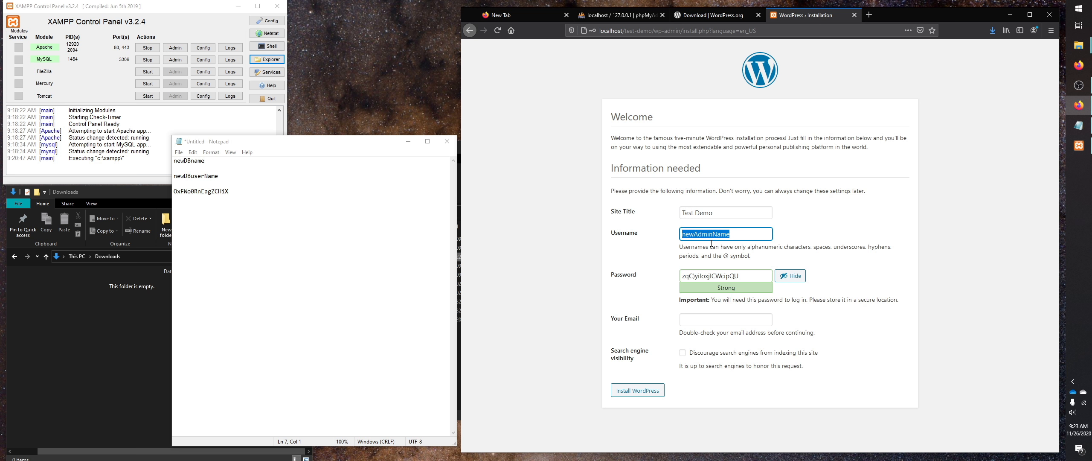
right_click(712, 244)
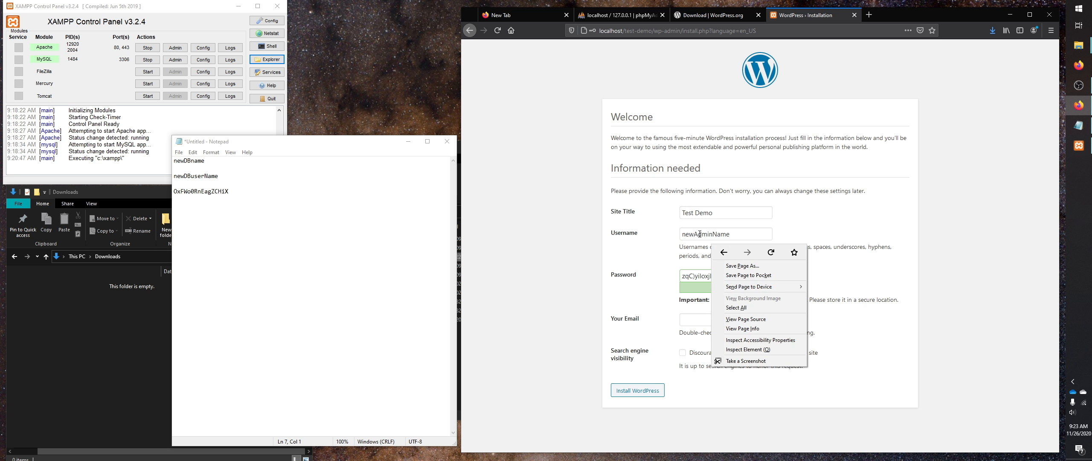
right_click(701, 237)
left_click(723, 273)
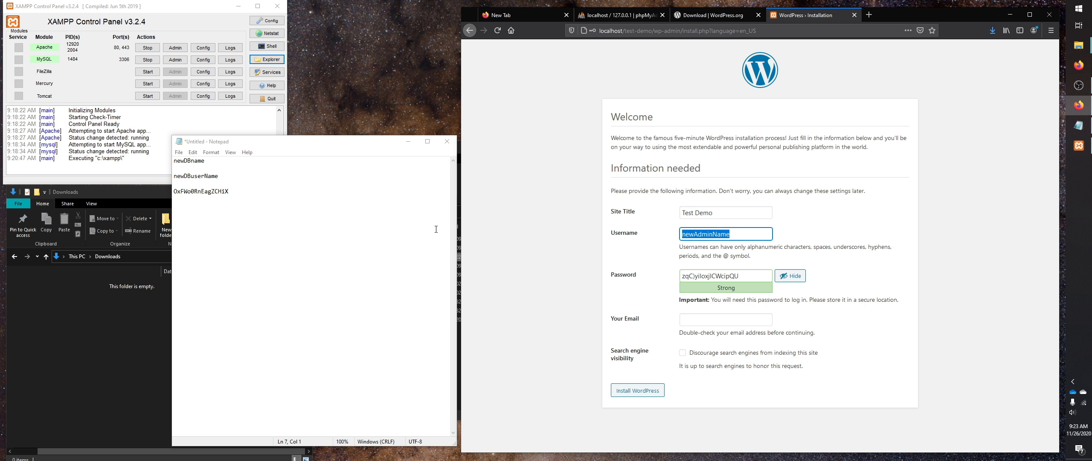
left_click(256, 213)
right_click(247, 212)
left_click(200, 252)
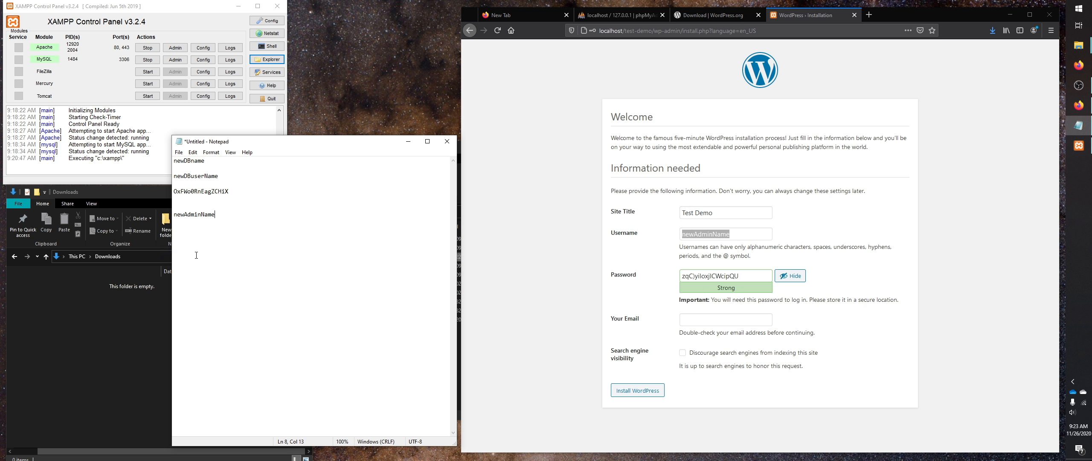
Copy the generated WordPress password into Notepad below newAdminName, and add blank lines separating the admin login from the database details.
key("Return")
triple_click(731, 276)
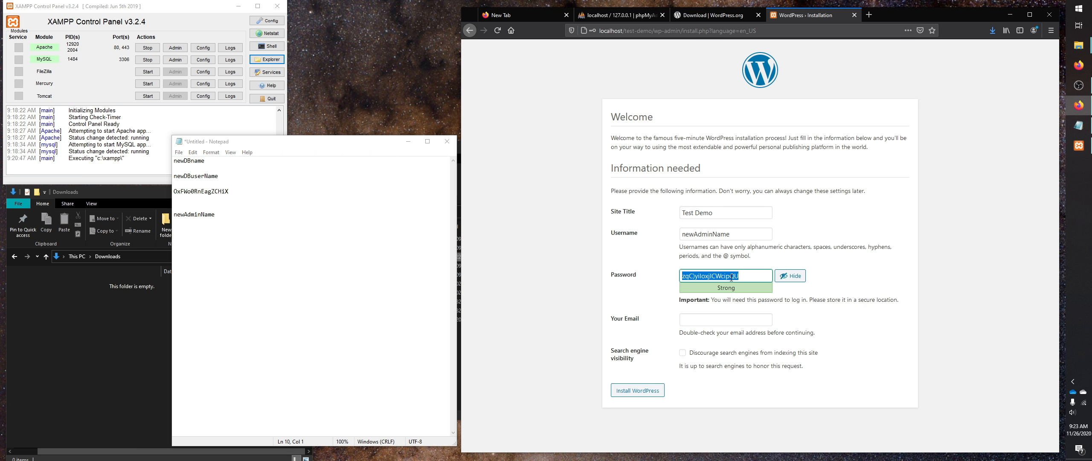
right_click(731, 278)
left_click(747, 333)
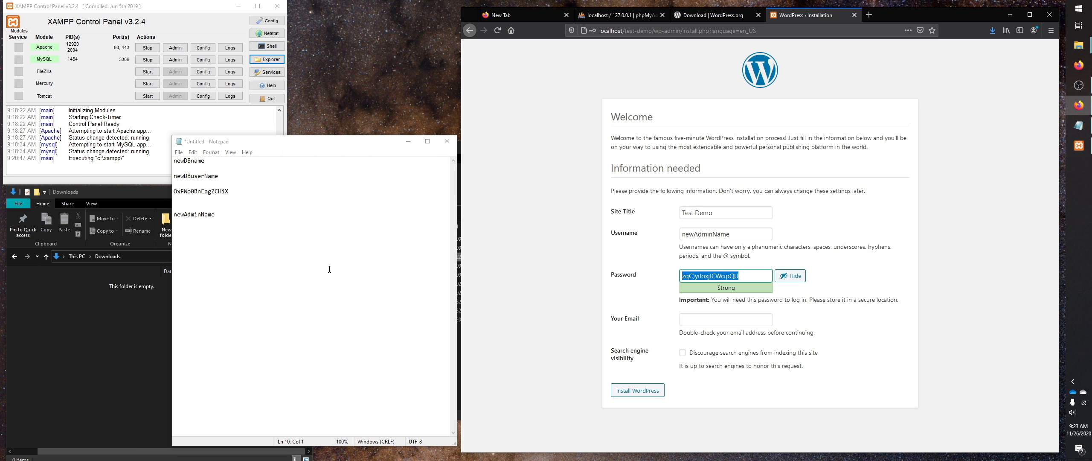
left_click(200, 237)
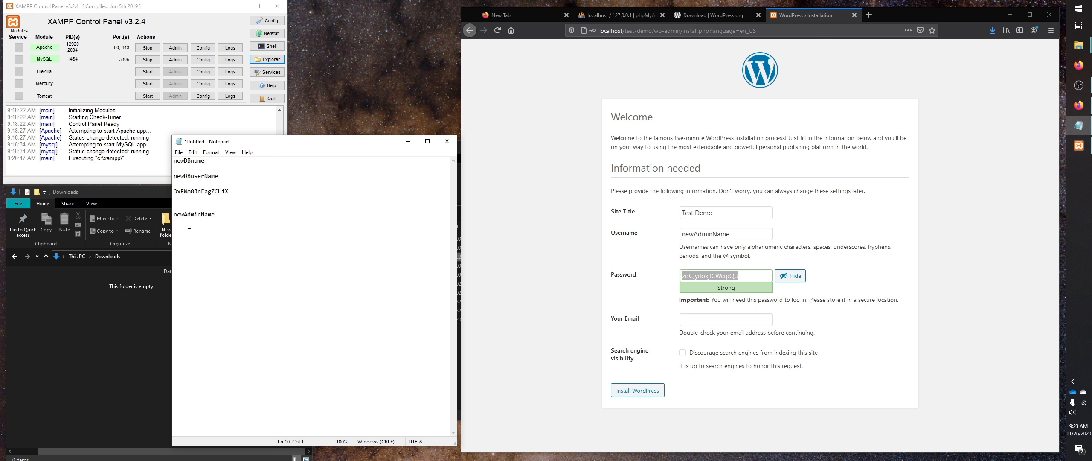
right_click(189, 232)
left_click(182, 262)
left_click(220, 199)
key("Return")
key("Return")
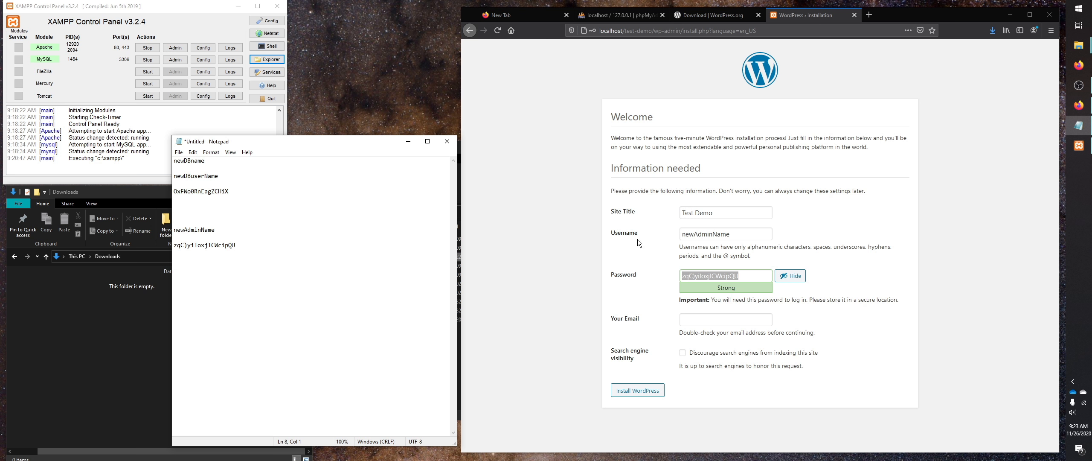
Fill in the administrator's e-mail address and install WordPress.
left_click(719, 318)
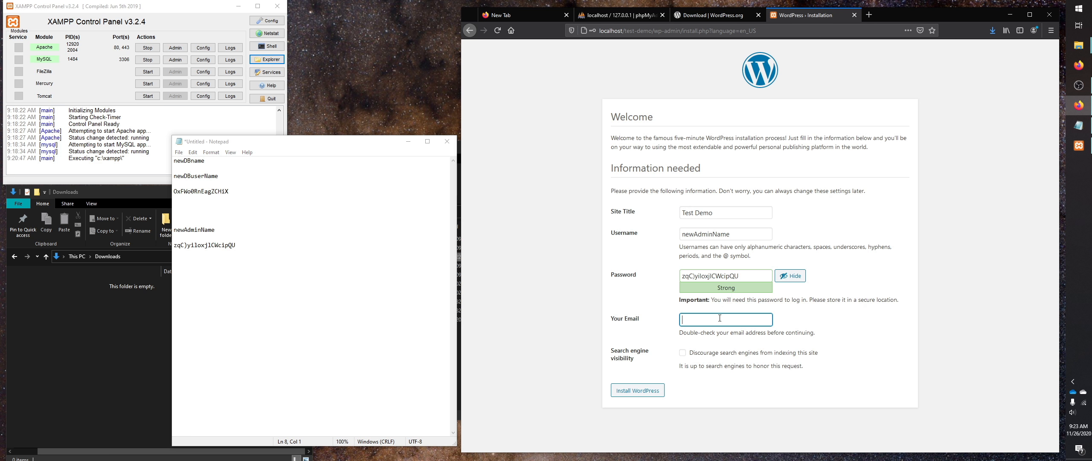
type("mail@example.com")
left_click(641, 397)
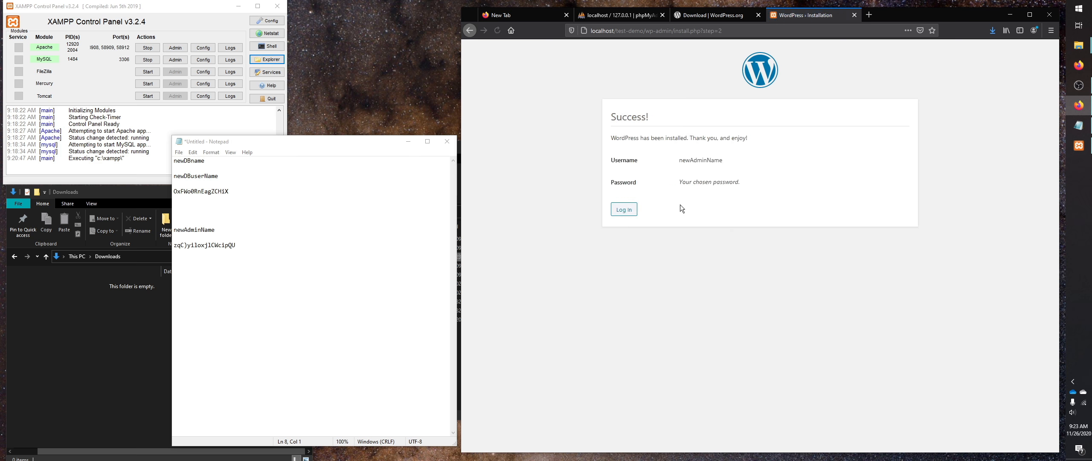
Open the WordPress login page and paste the admin password copied from the Notepad notes into the Password field.
left_click(621, 211)
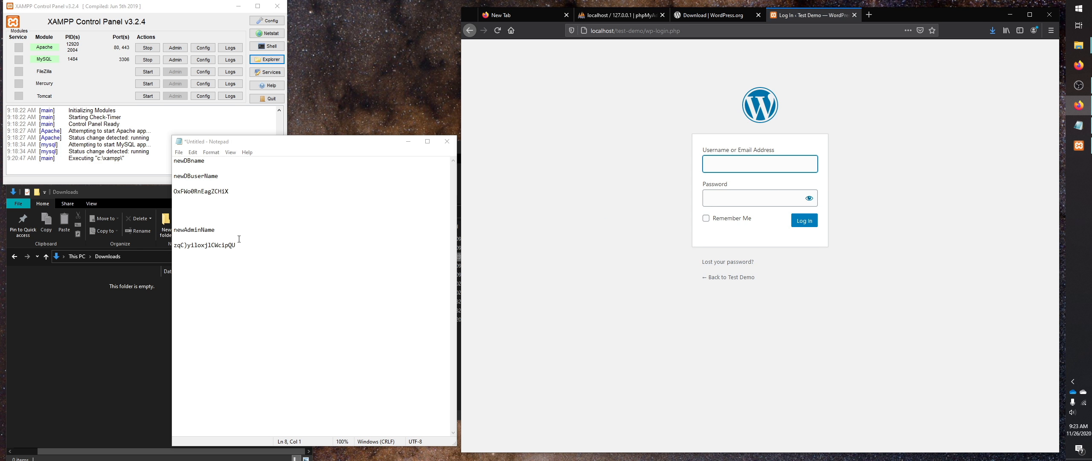
left_click(723, 205)
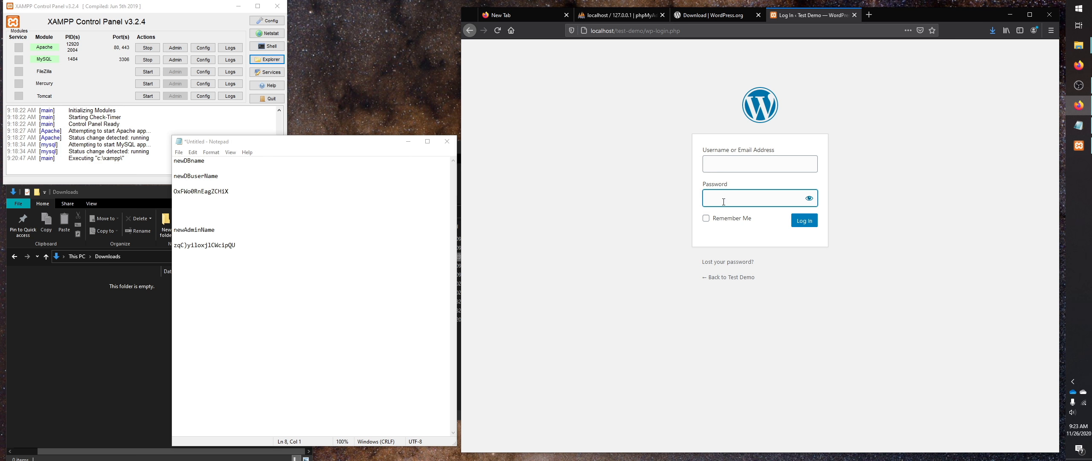
right_click(723, 204)
left_click(244, 240)
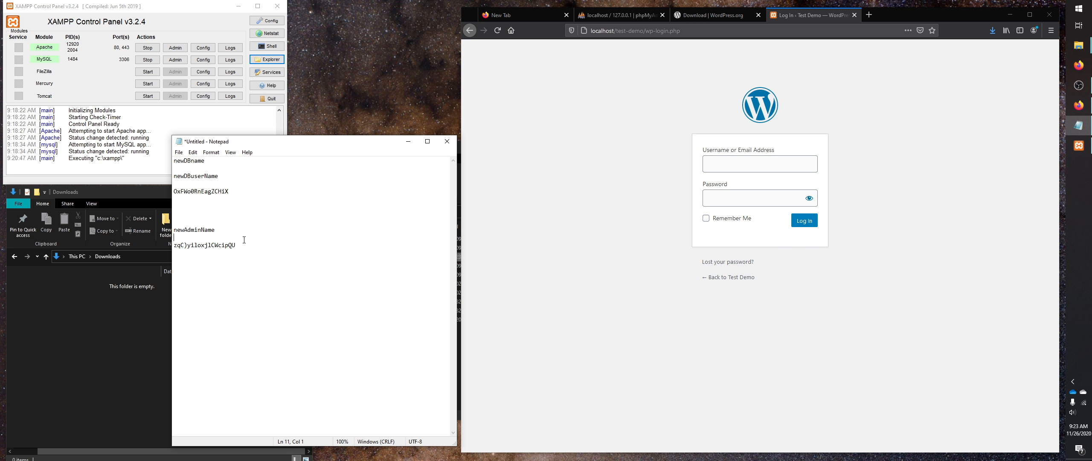
left_click_drag(181, 250, 174, 230)
right_click(192, 247)
left_click(181, 276)
right_click(724, 200)
left_click(741, 243)
Copy newAdminName from Notepad into the login's username field, log in, and decline to save the login in Firefox.
right_click(196, 233)
left_click(184, 261)
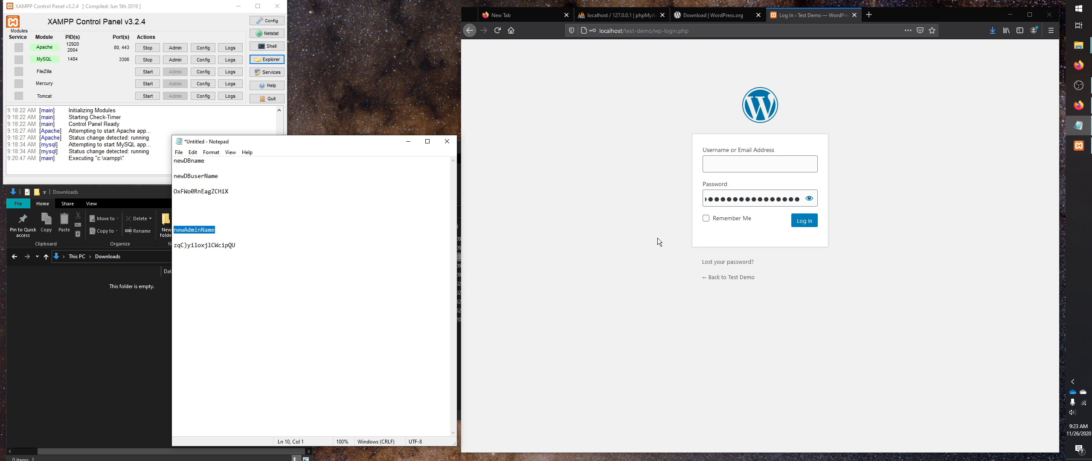
right_click(723, 164)
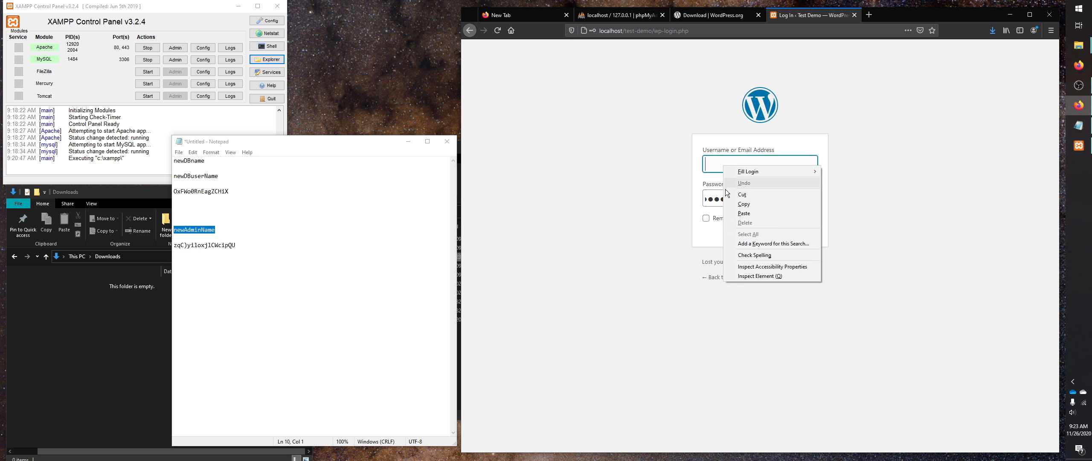
left_click(742, 210)
left_click(802, 226)
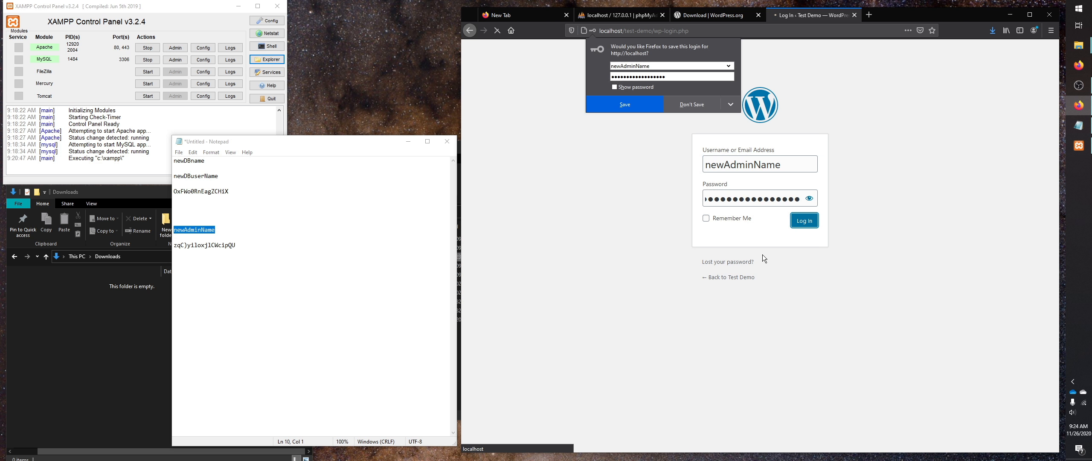
left_click(672, 106)
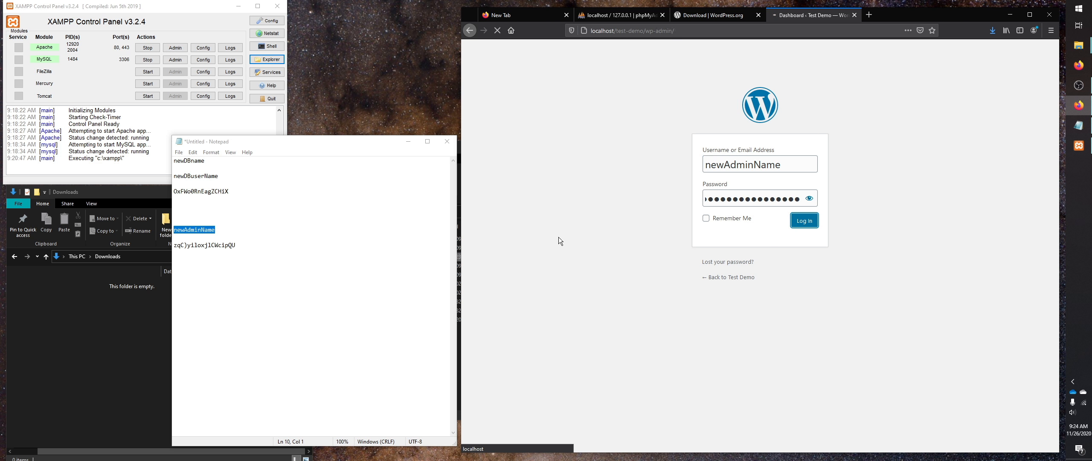